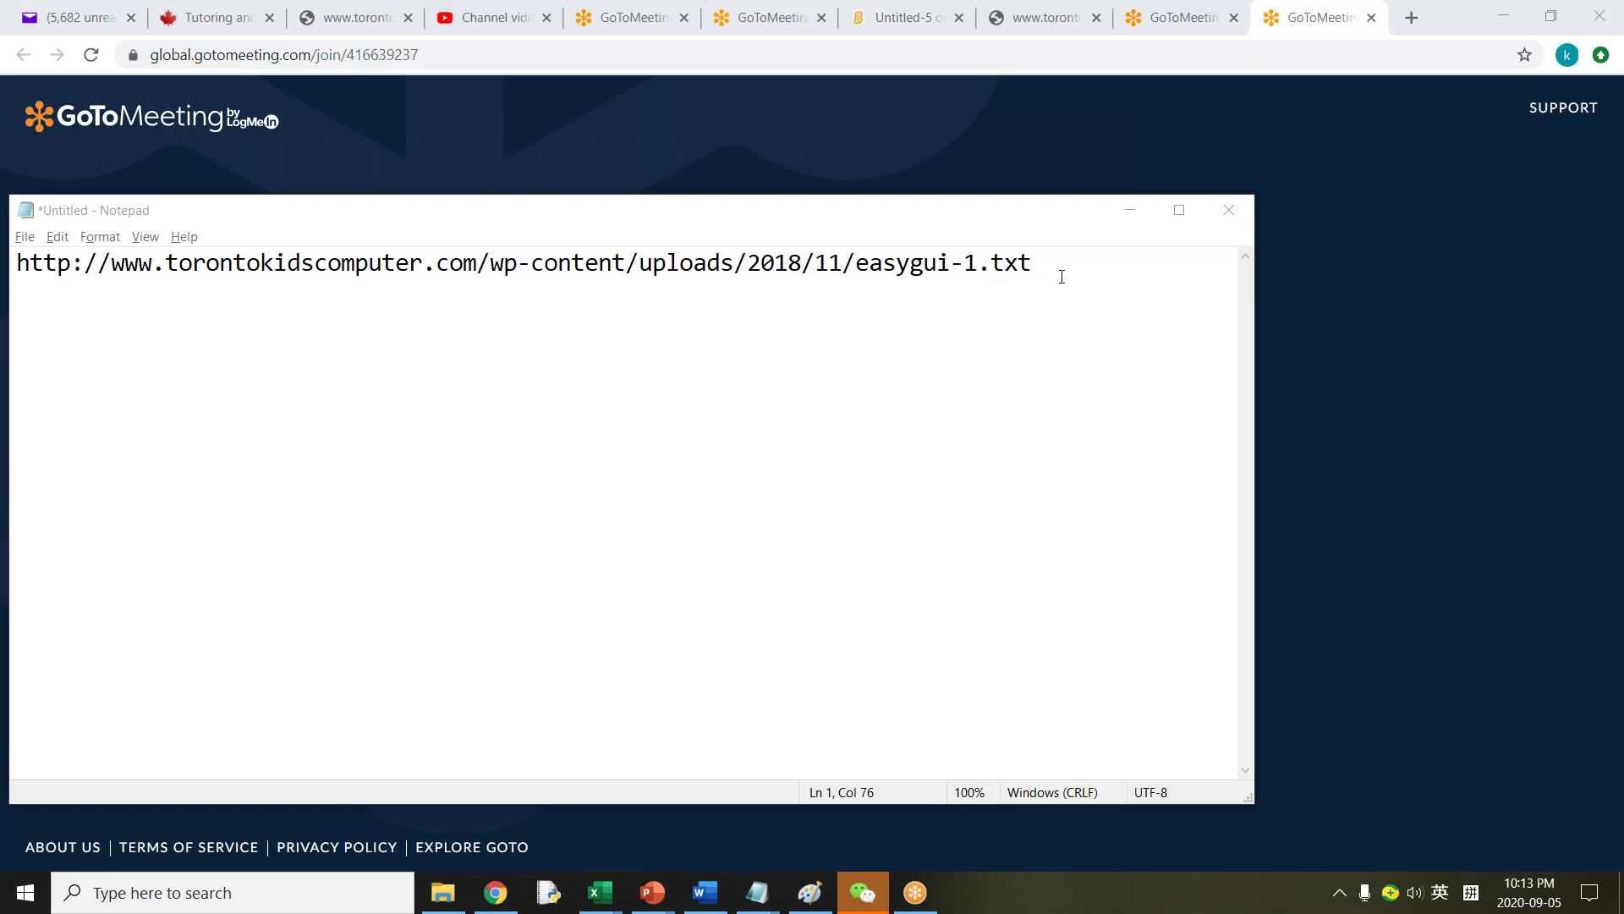
Select the complete easygui-1.txt web address in Notepad
left_click_drag(1061, 277, 16, 269)
key("ctrl+c")
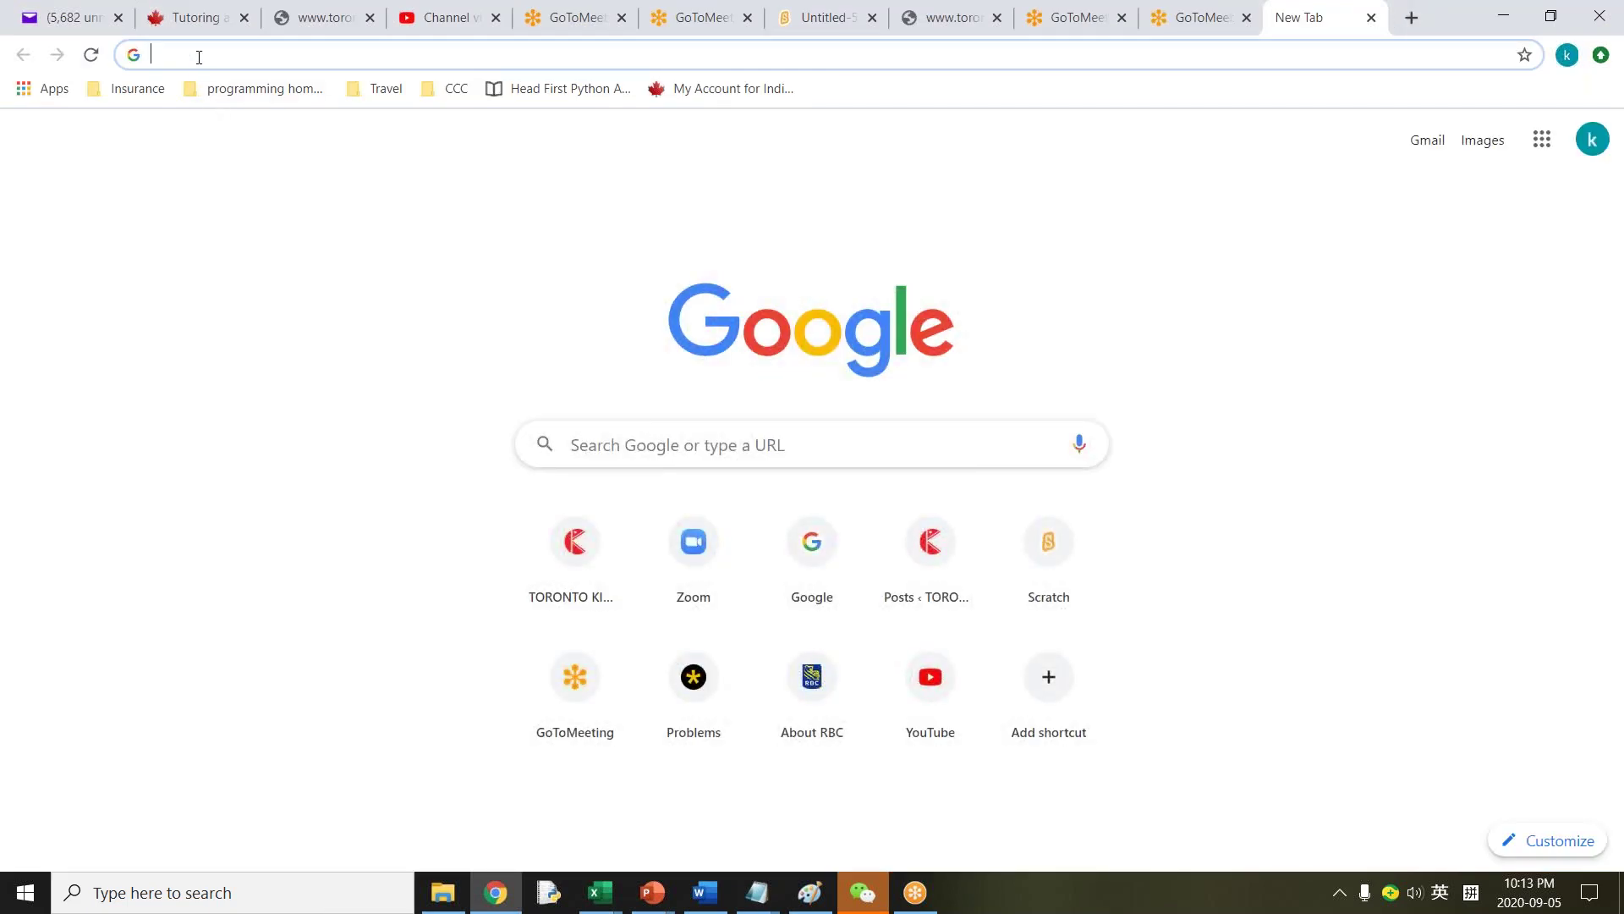
Load the easygui-1.txt address in a new Chrome tab and copy the page's entire text
key("ctrl+v")
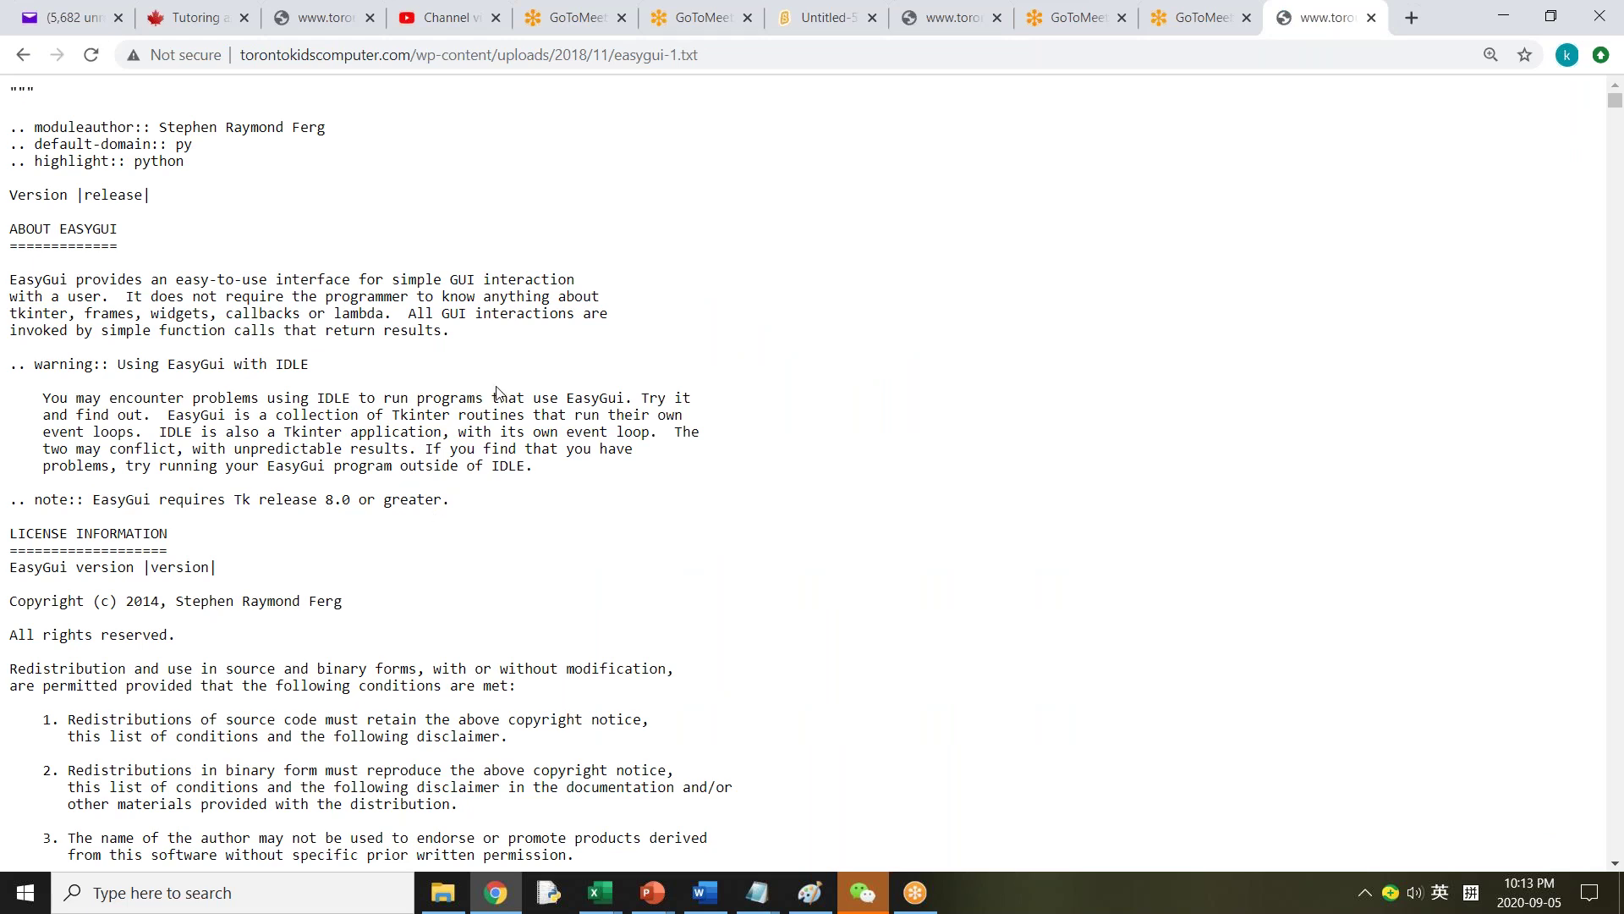
key("ctrl+a")
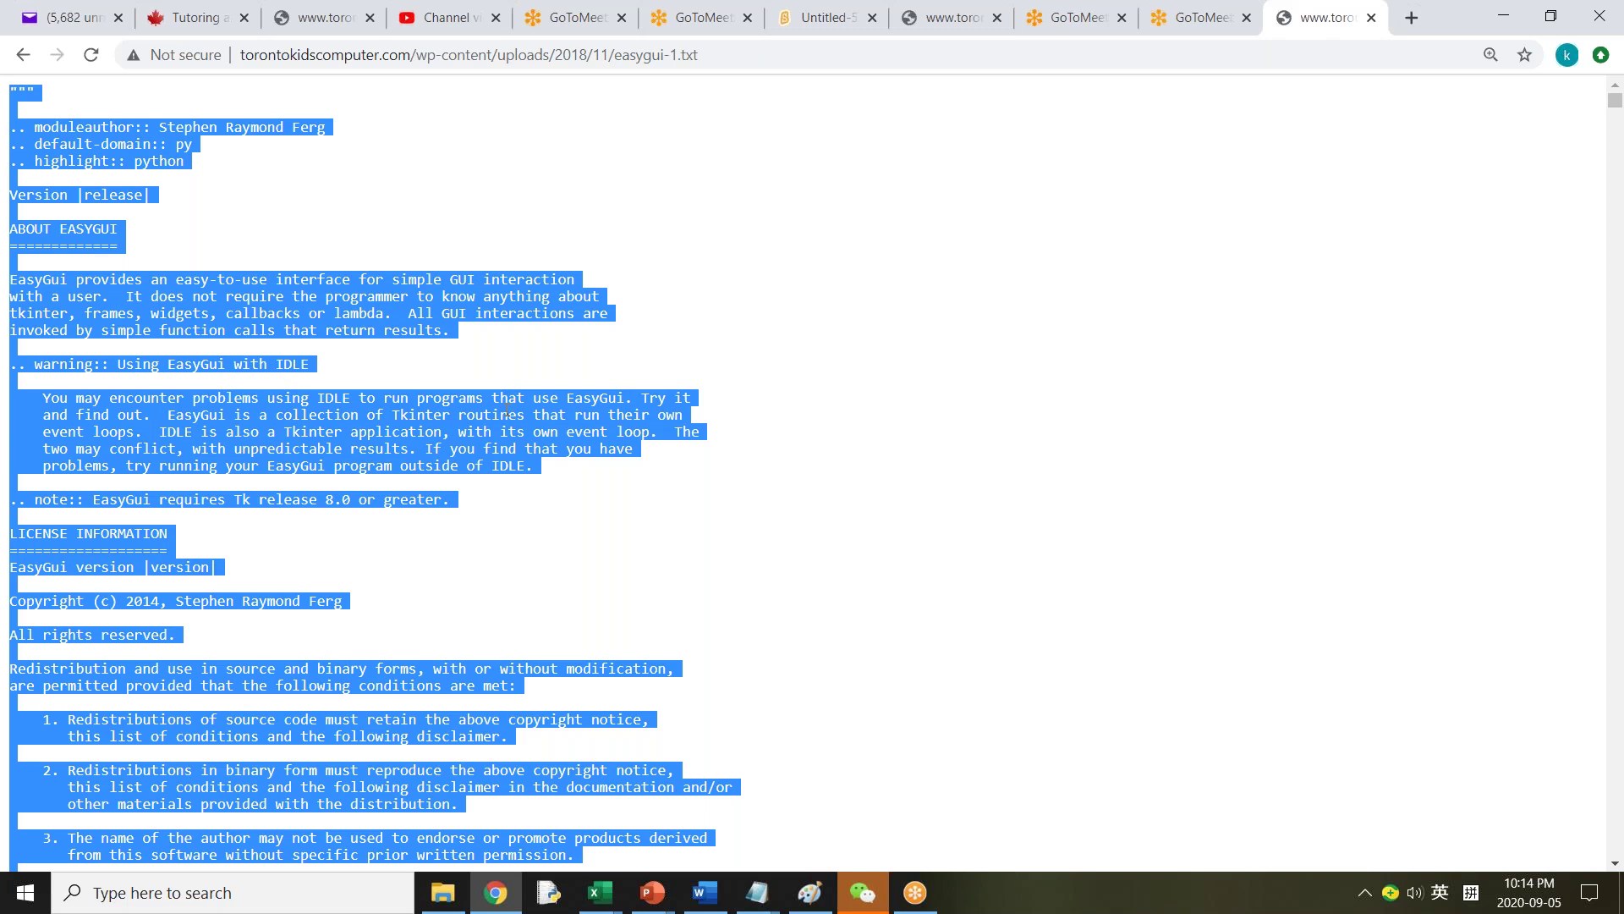
right_click(425, 431)
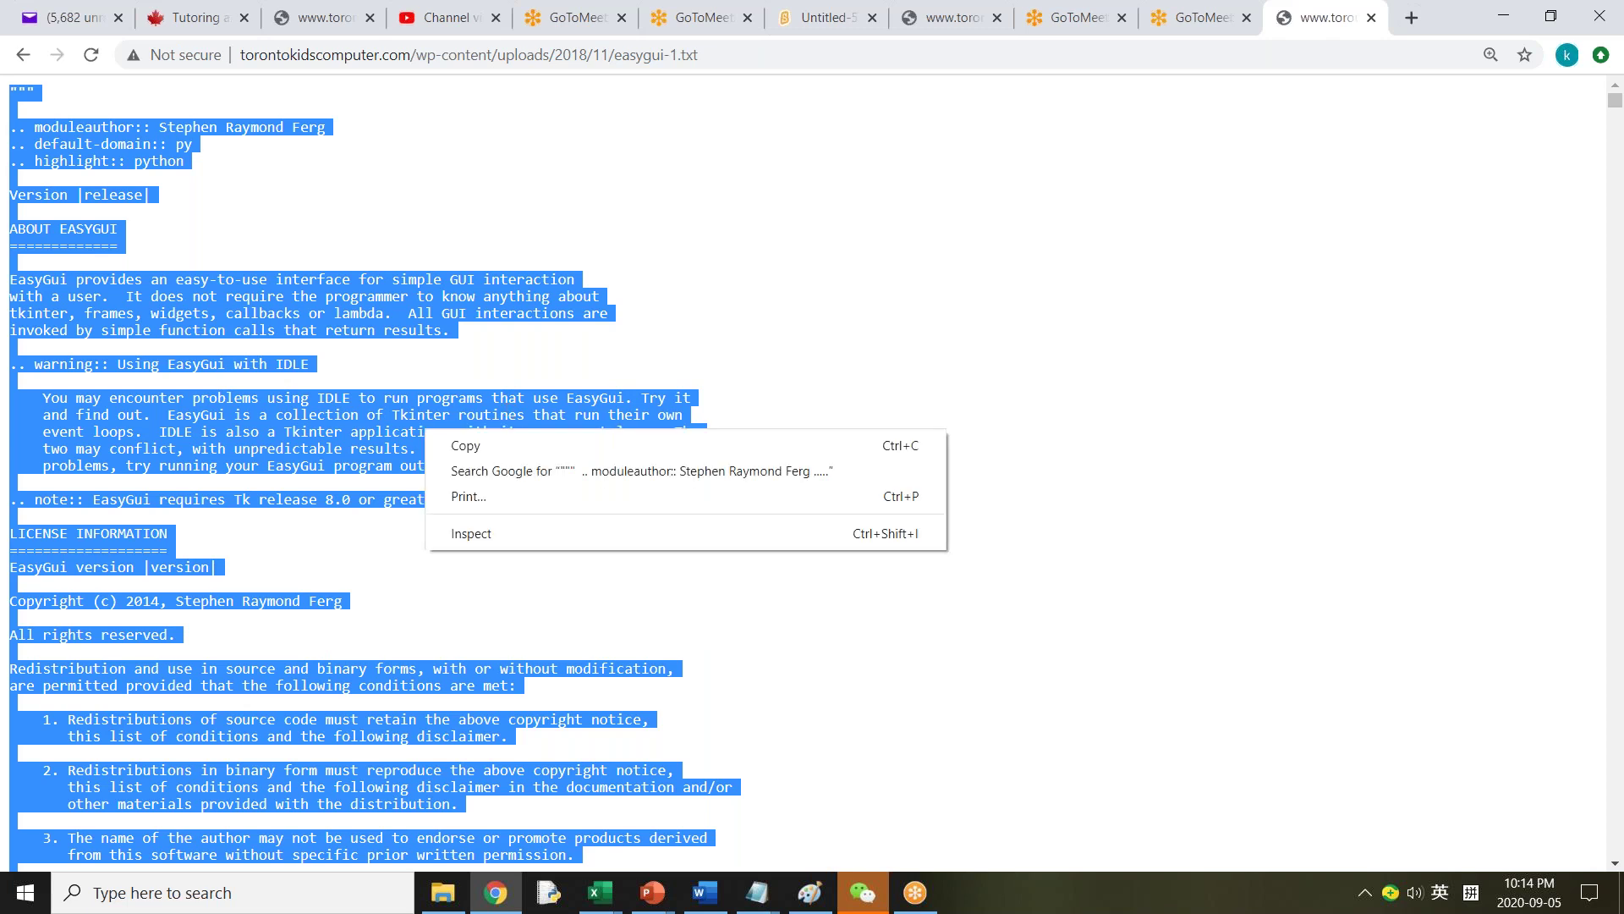
left_click(465, 446)
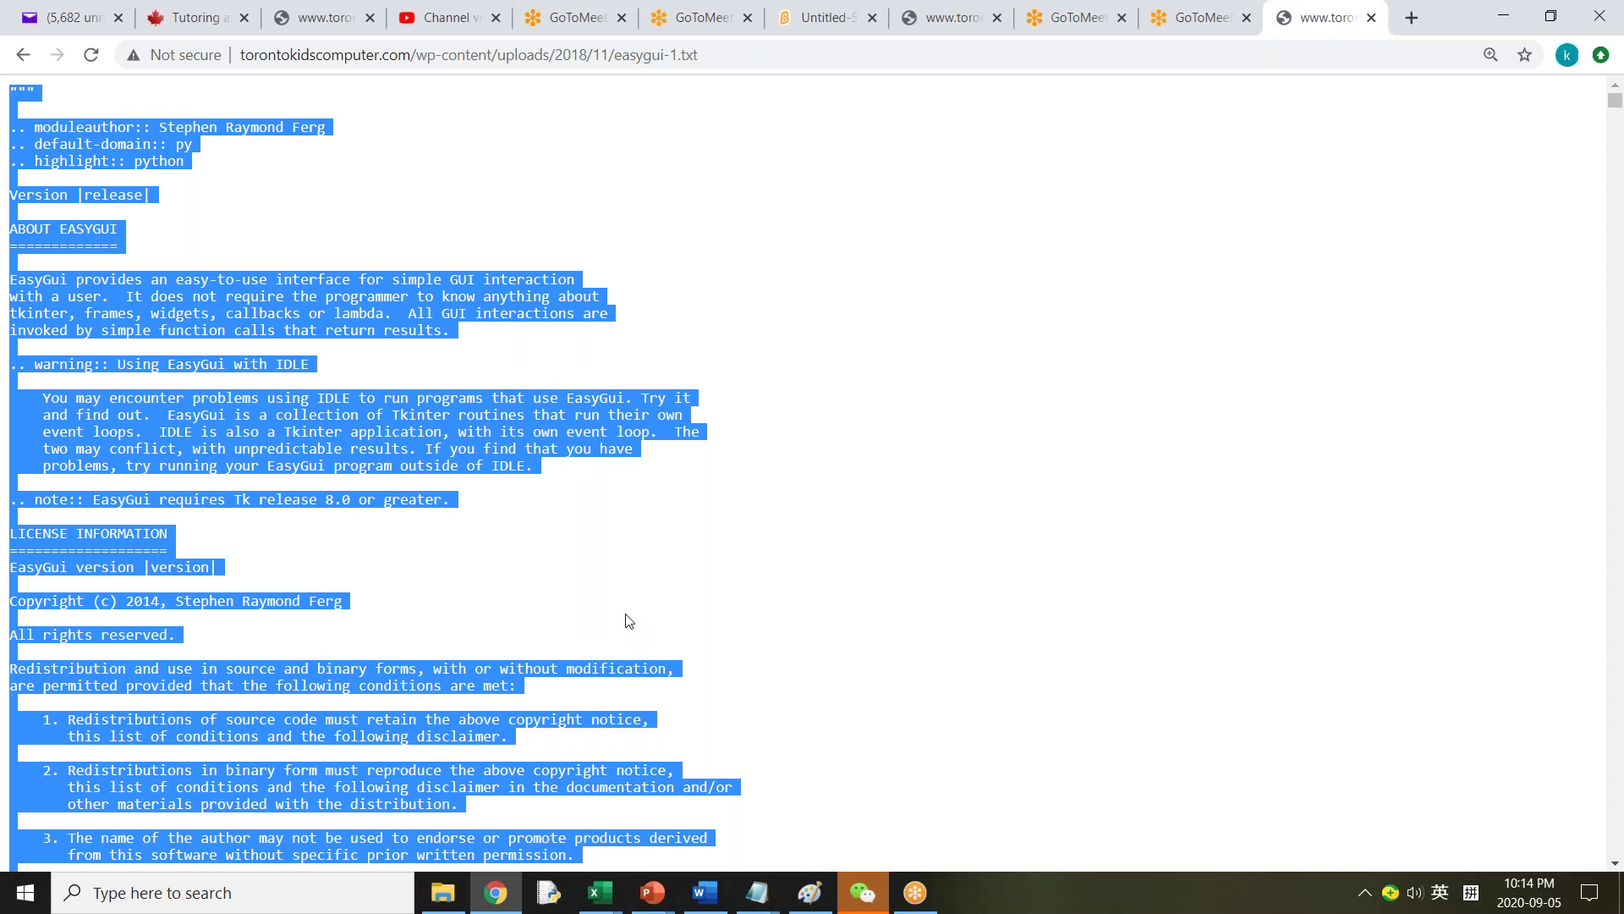
left_click(548, 893)
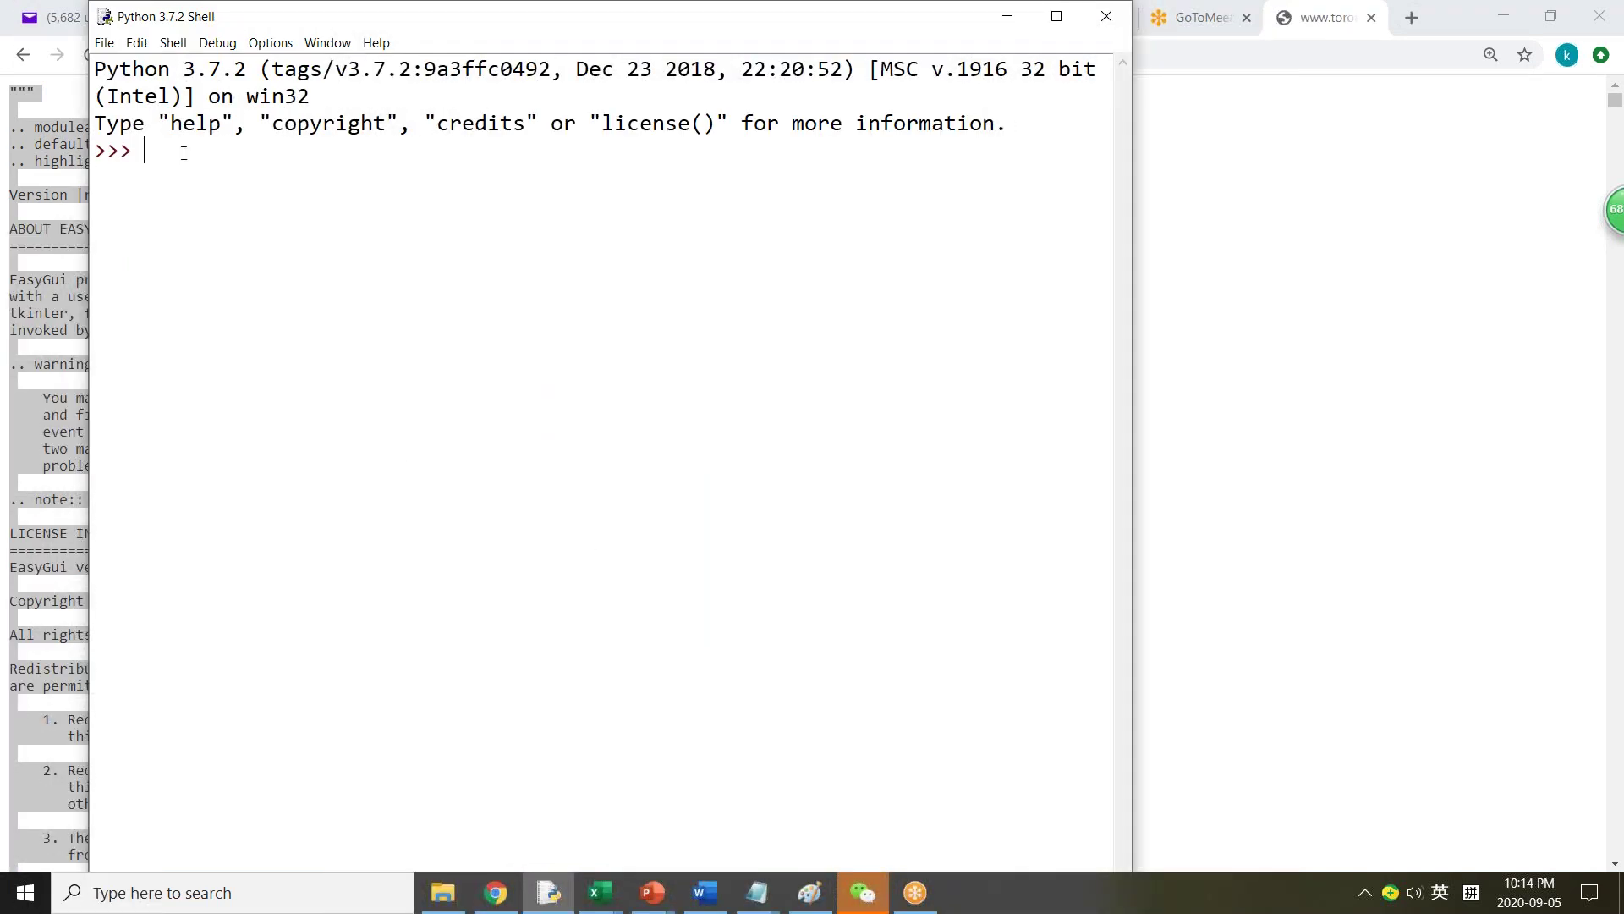
Paste the copied easygui source code into a new untitled IDLE script
left_click(106, 46)
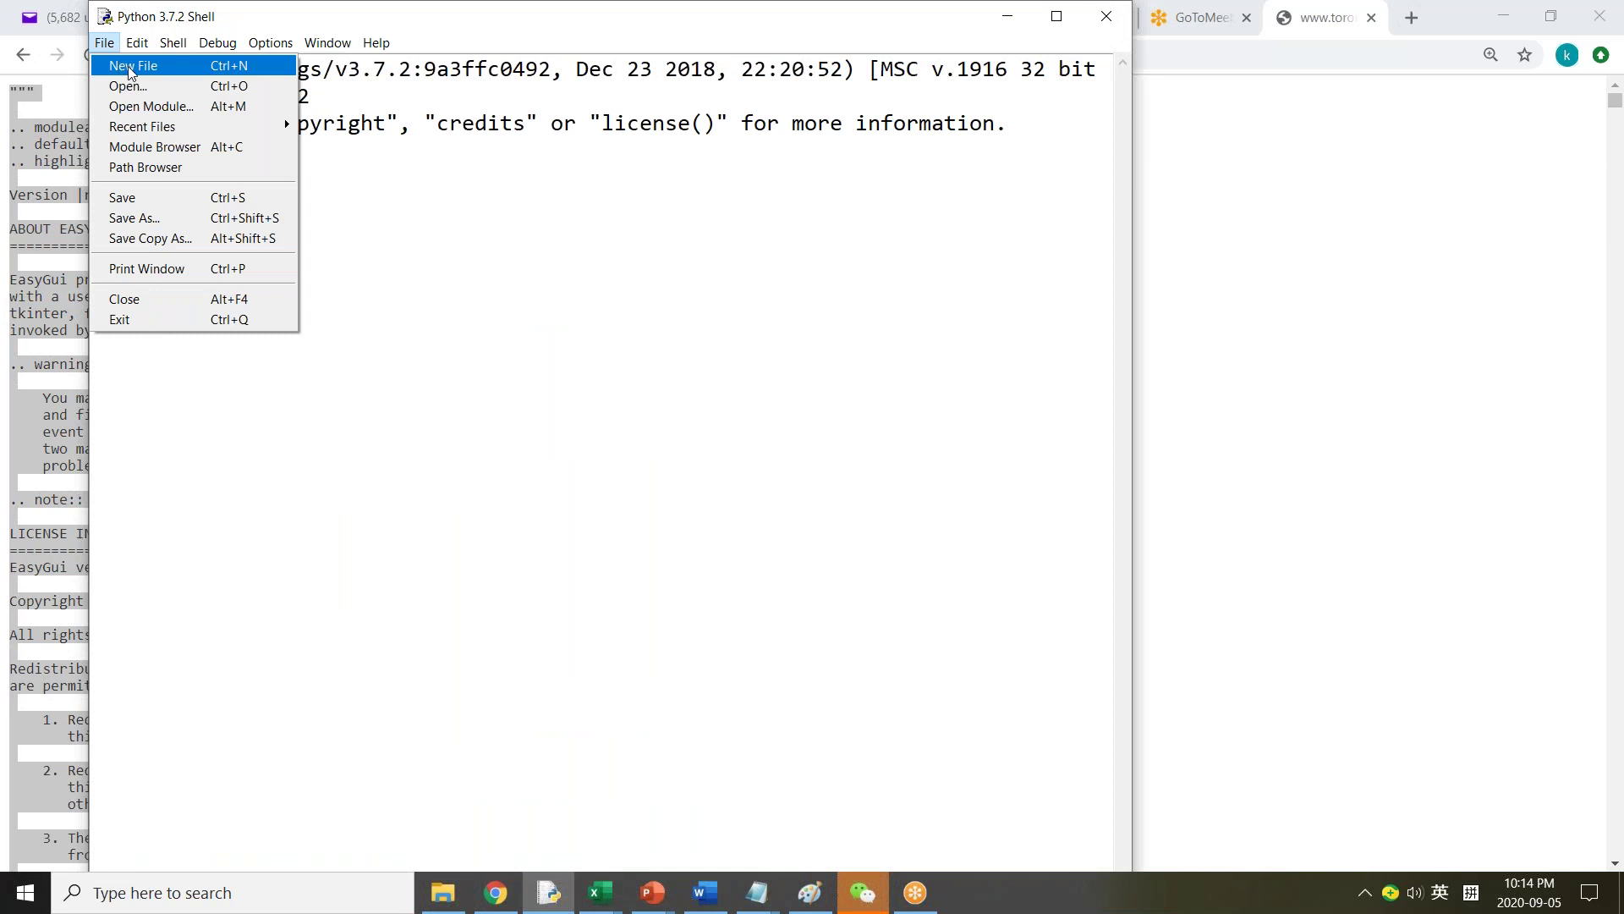
left_click(129, 72)
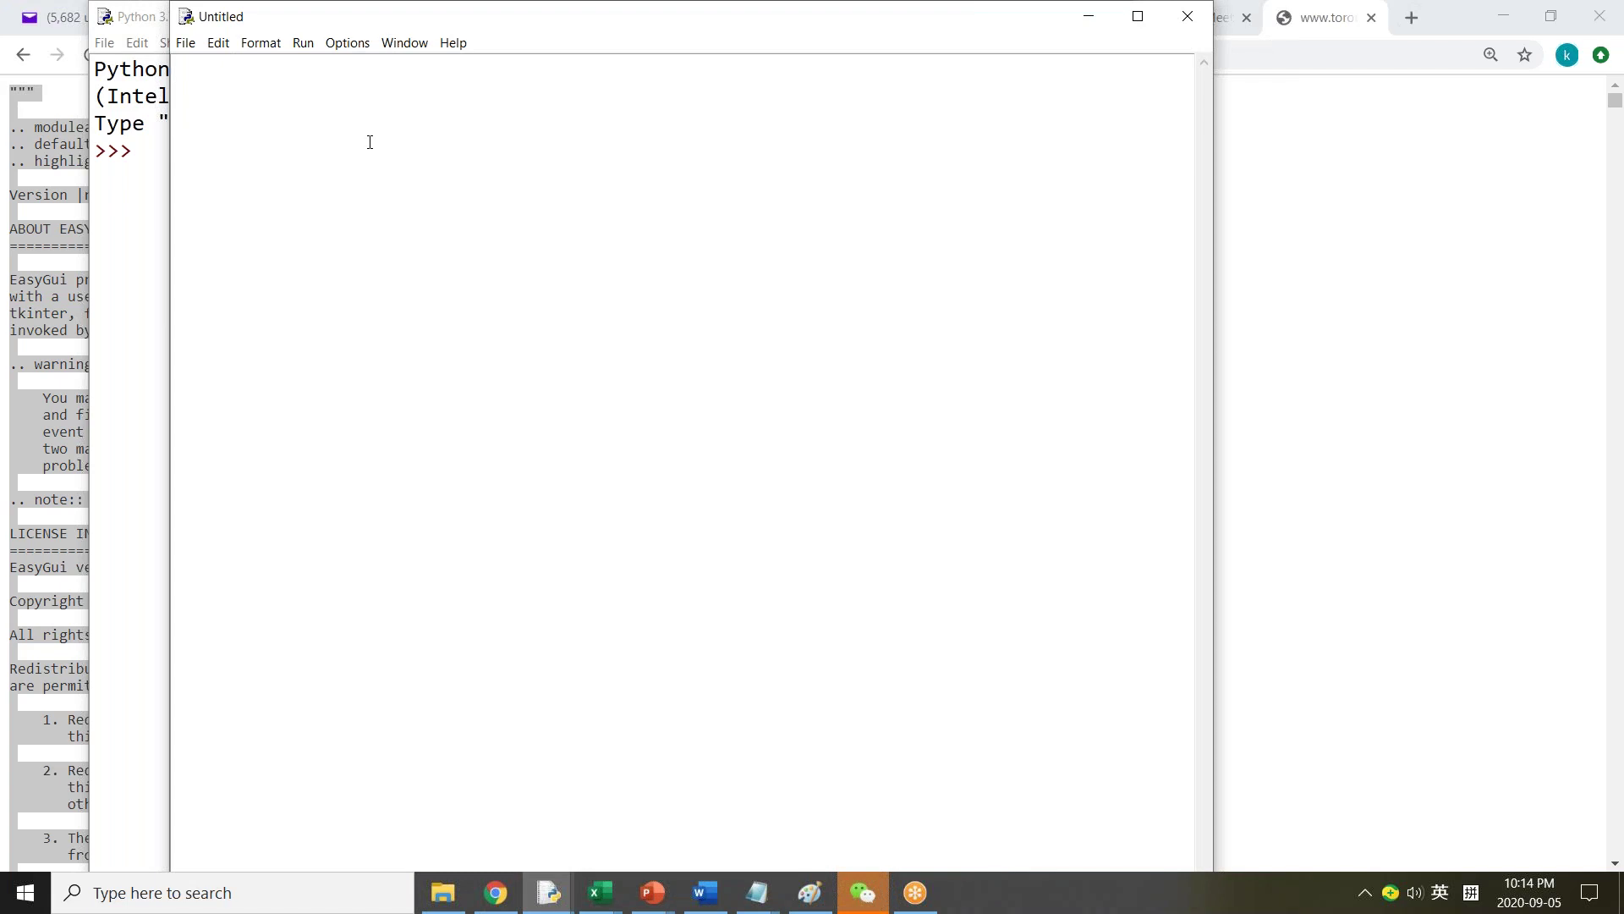
key("ctrl+v")
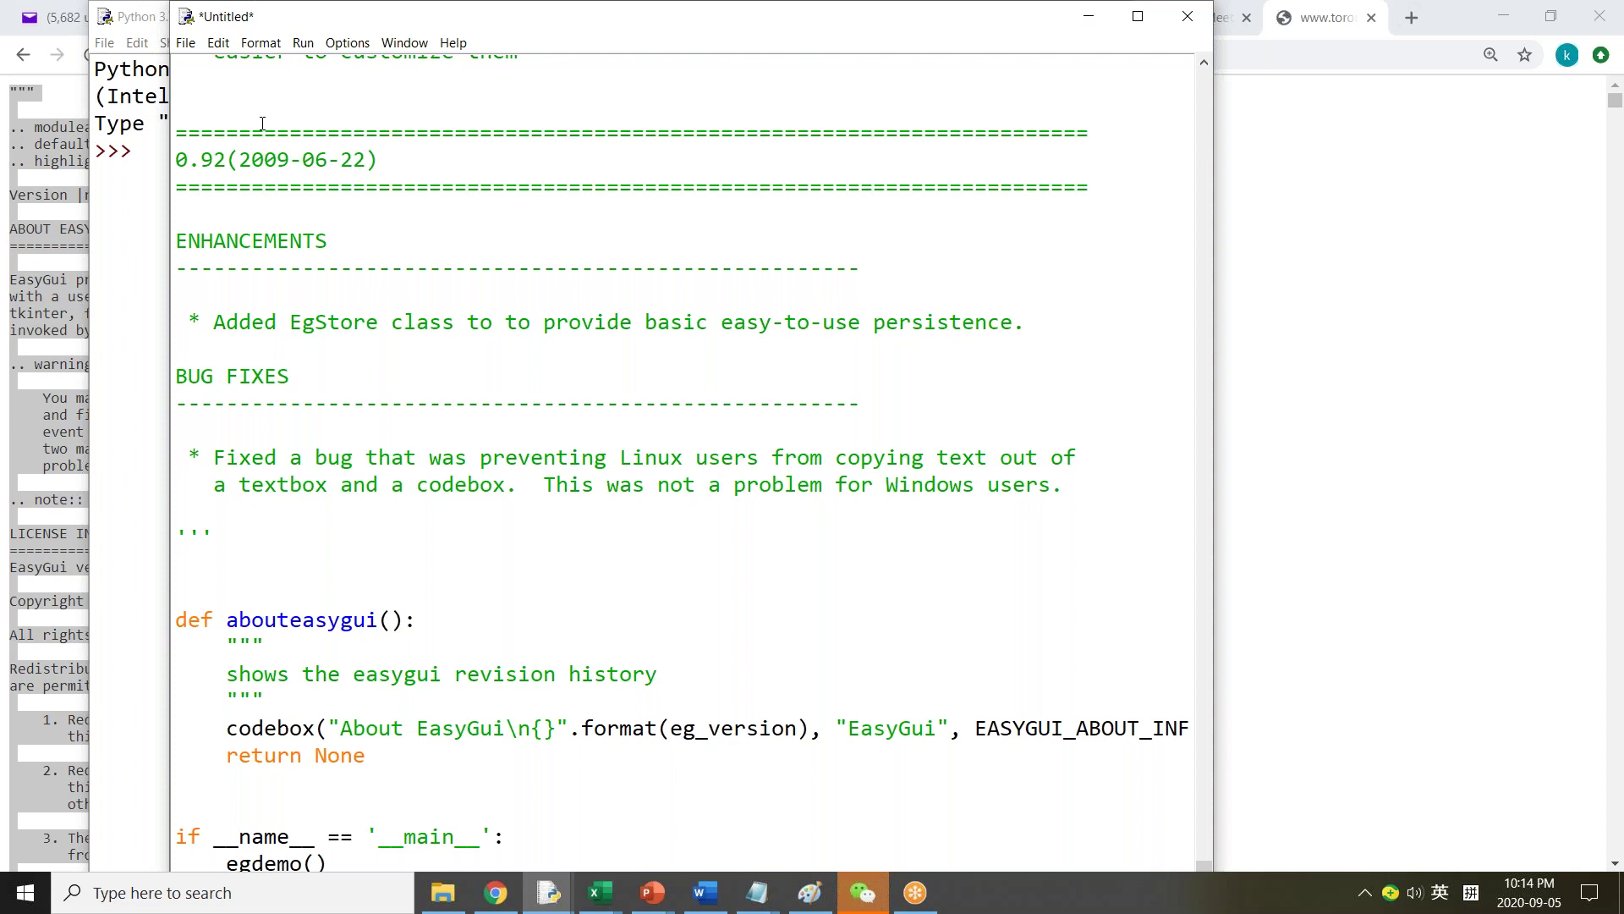
left_click(188, 47)
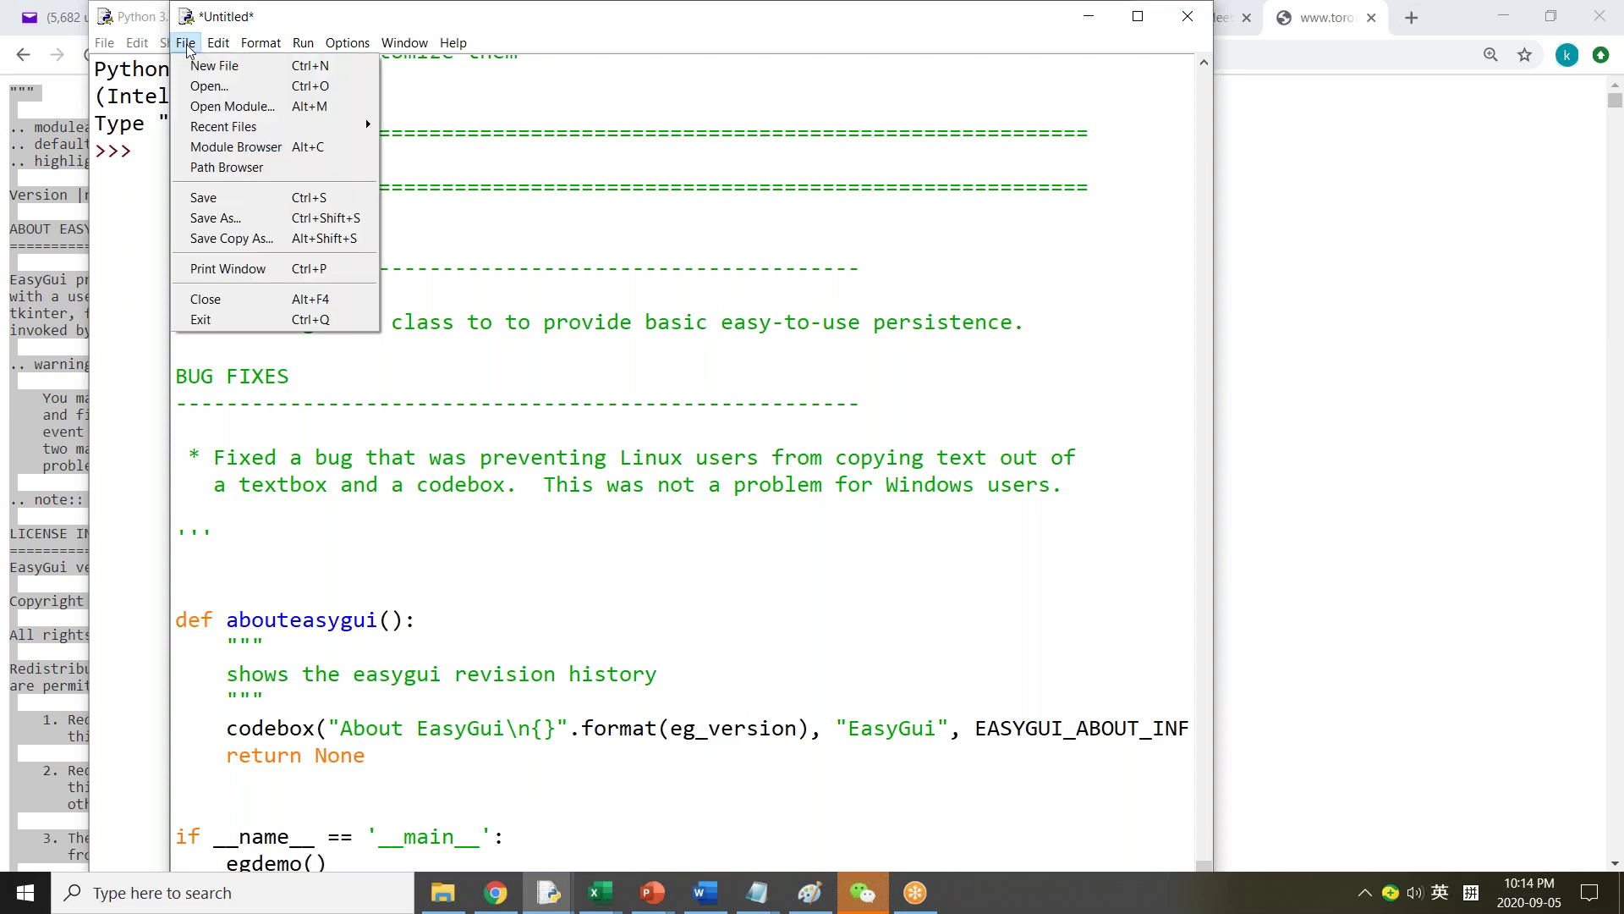
Save the script as easygui, overwriting the existing easygui.py, and close its editor
left_click(264, 200)
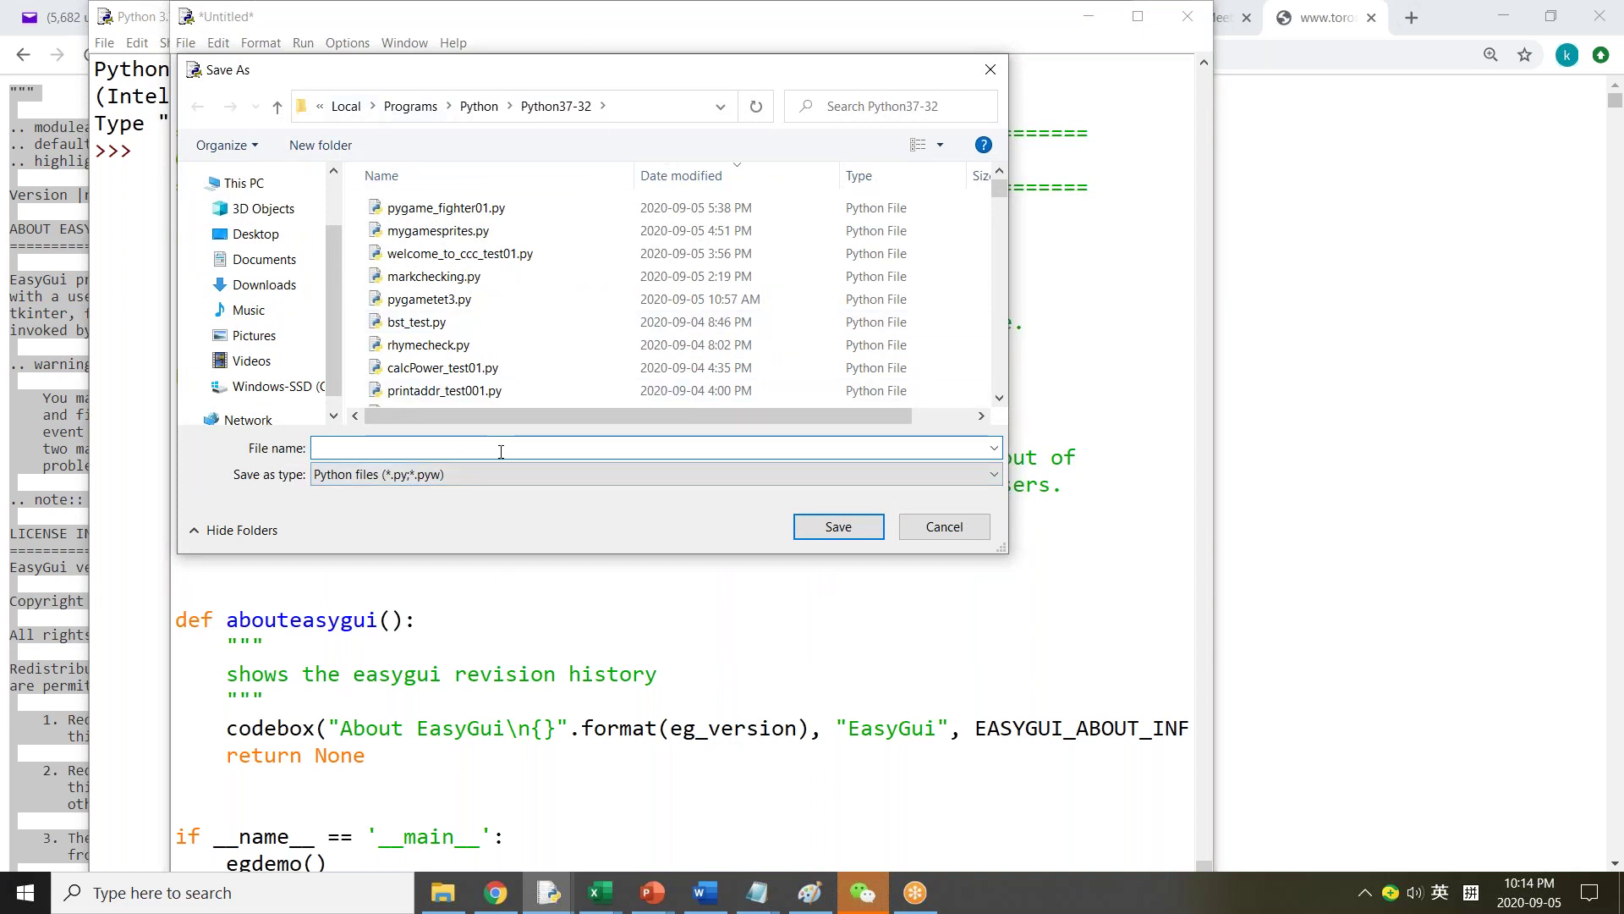
type("easygui")
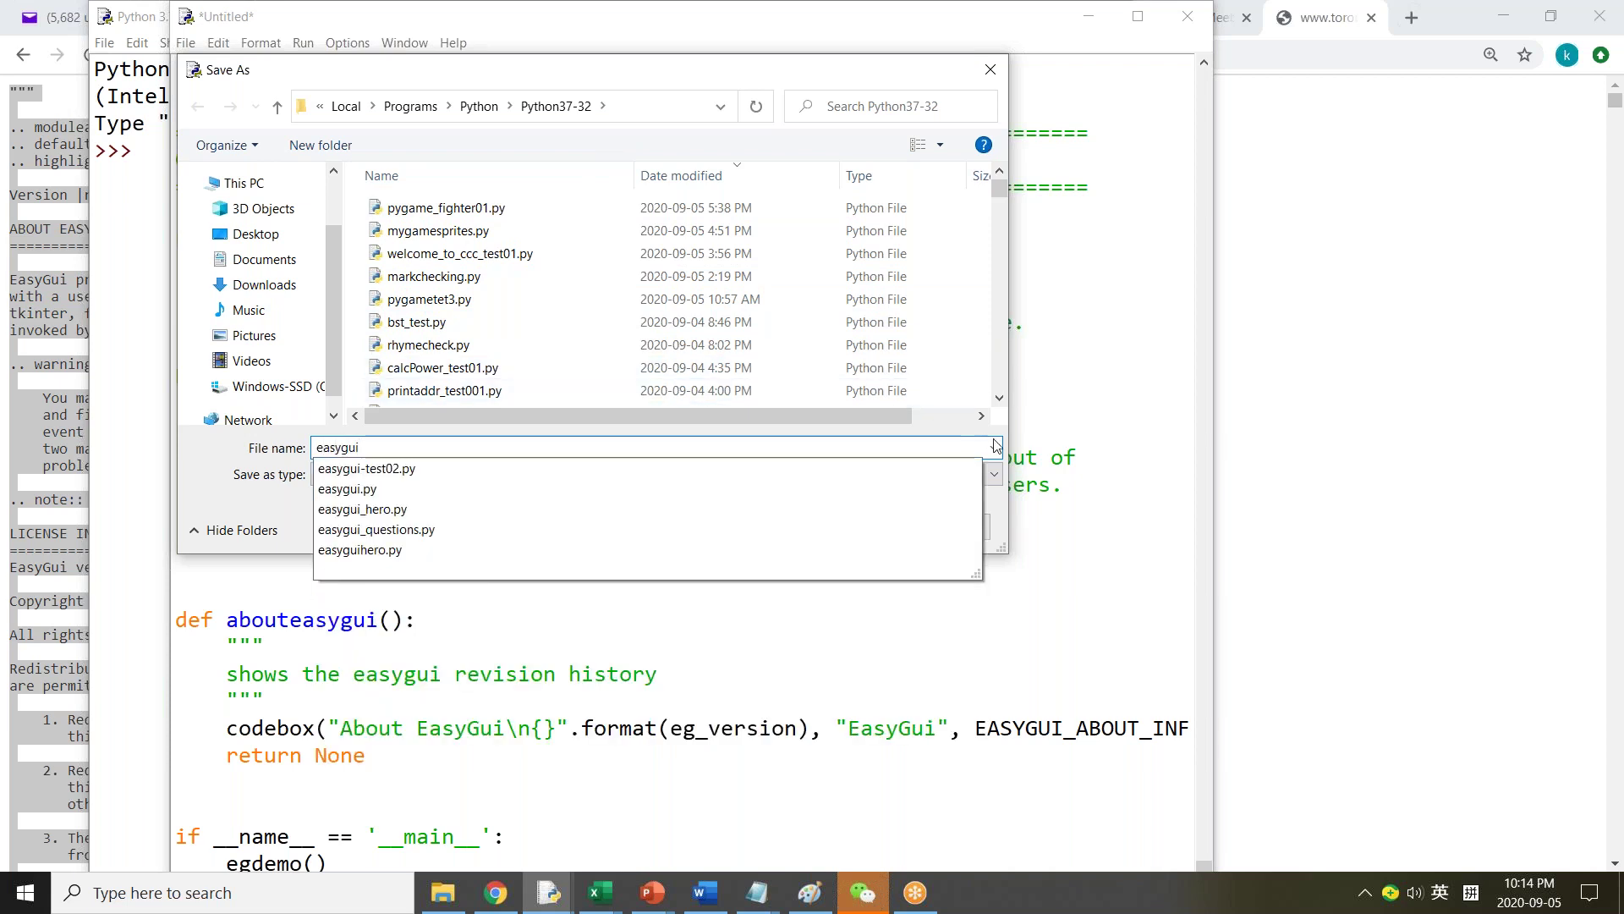
left_click(1009, 515)
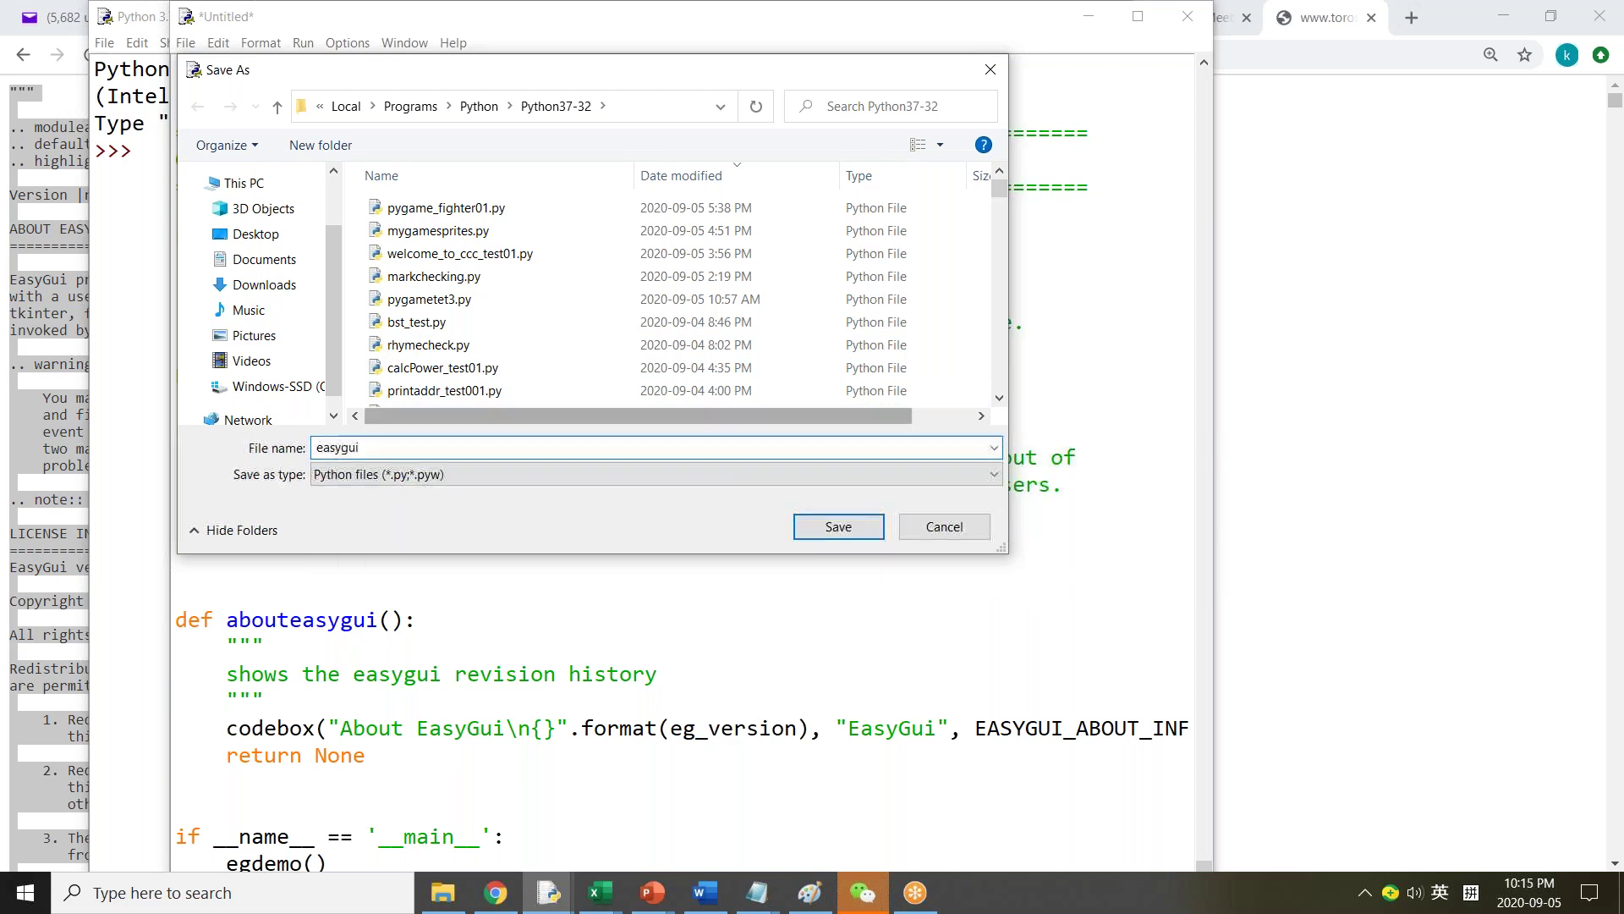
left_click(838, 527)
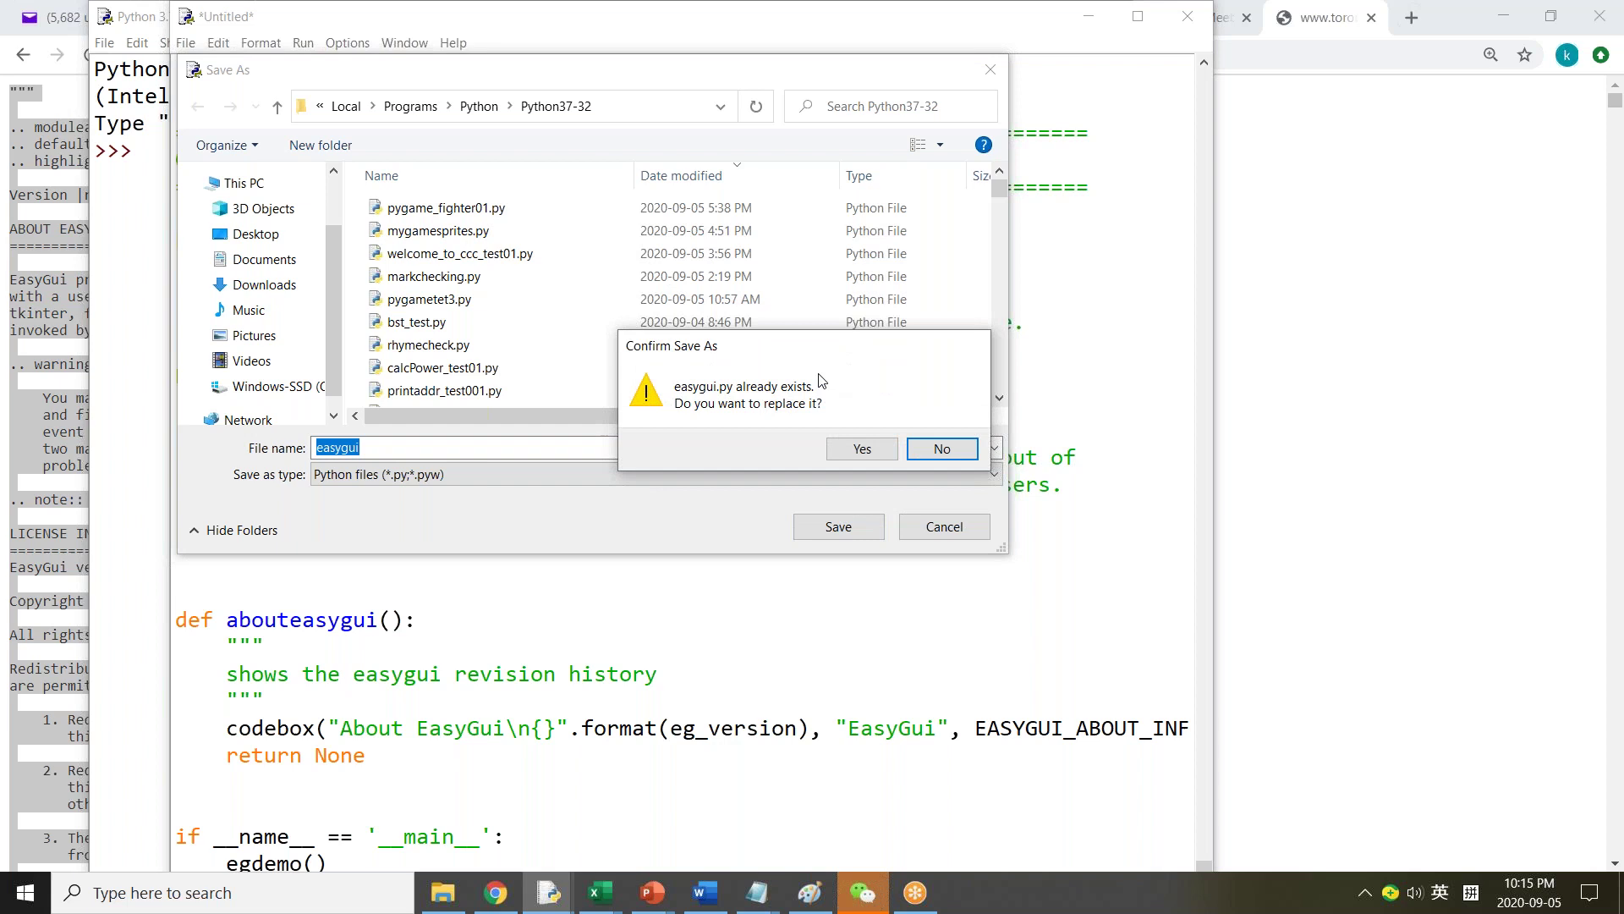
left_click(863, 450)
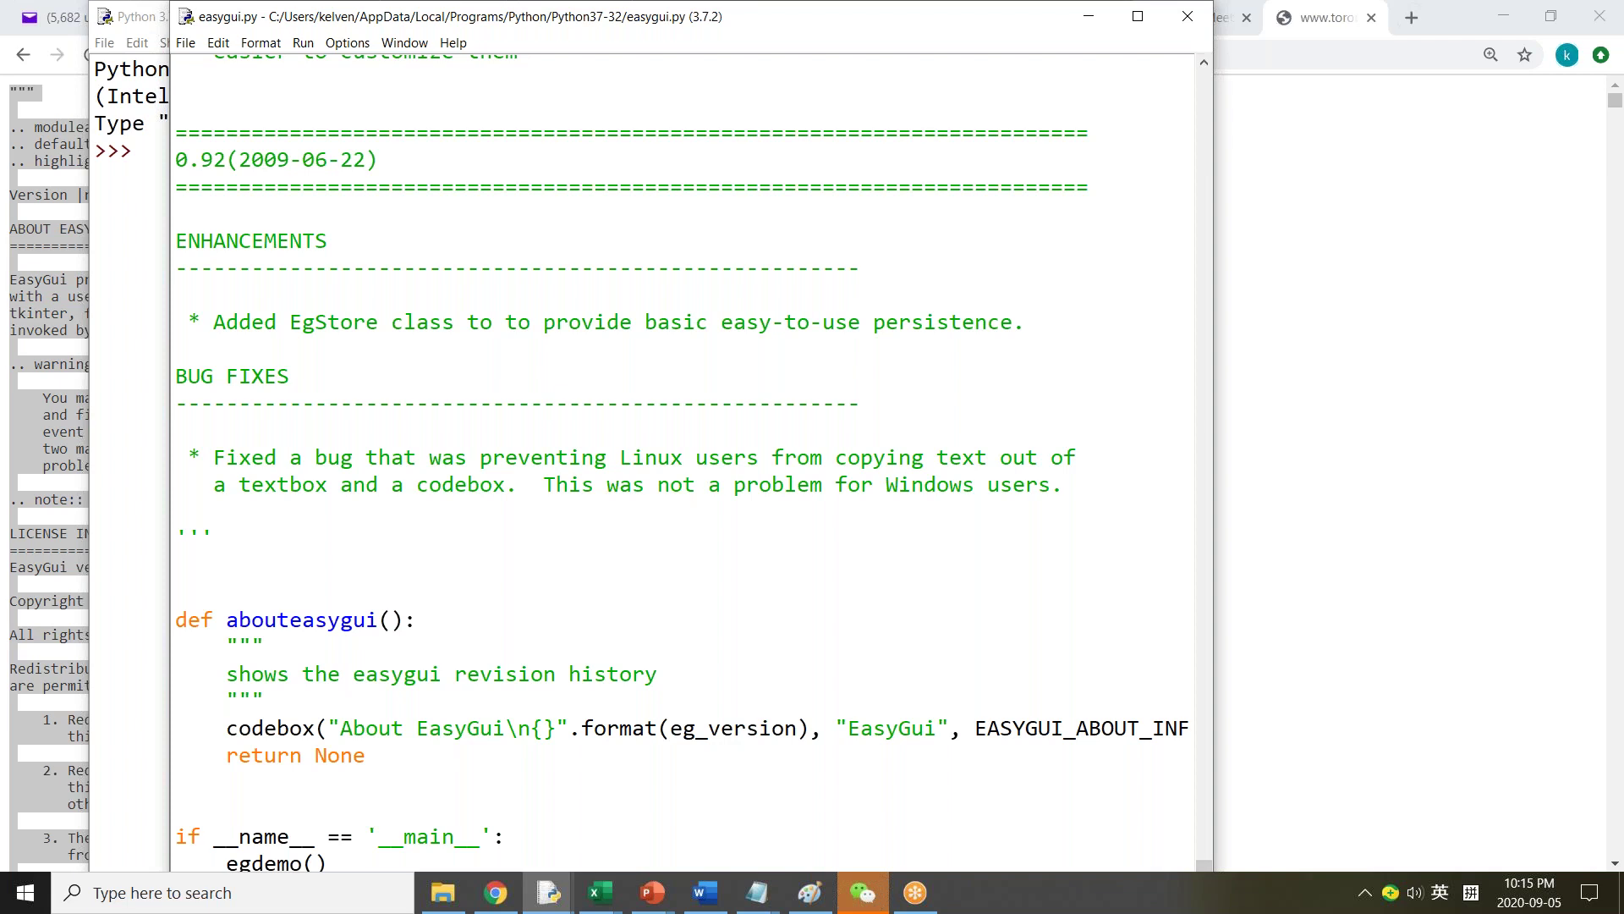
left_click(1188, 17)
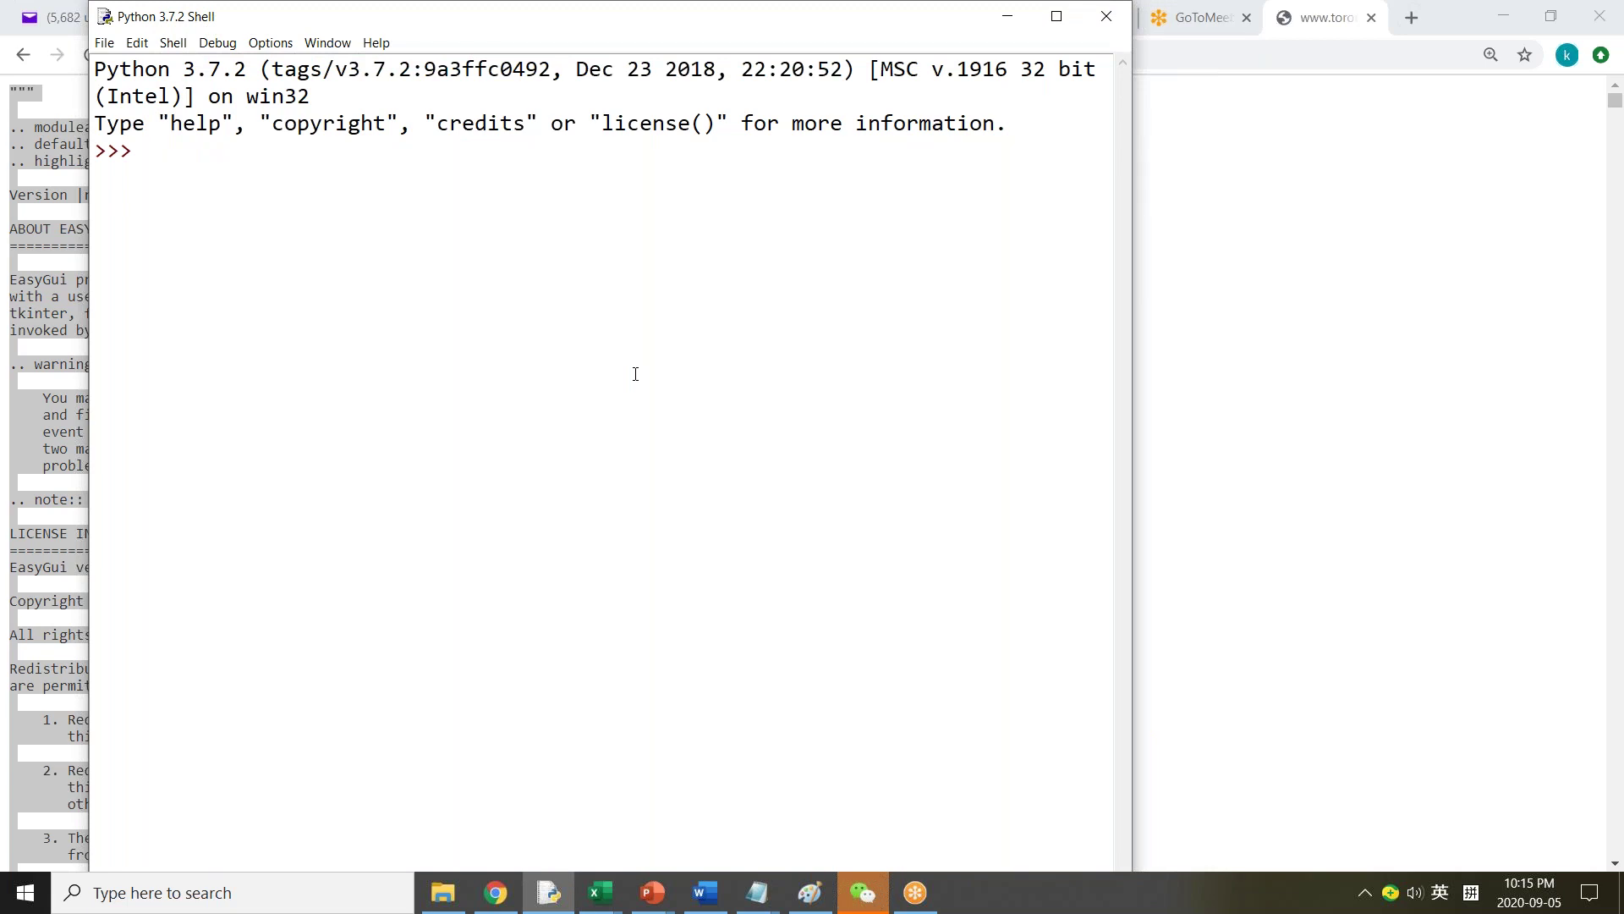
type("import")
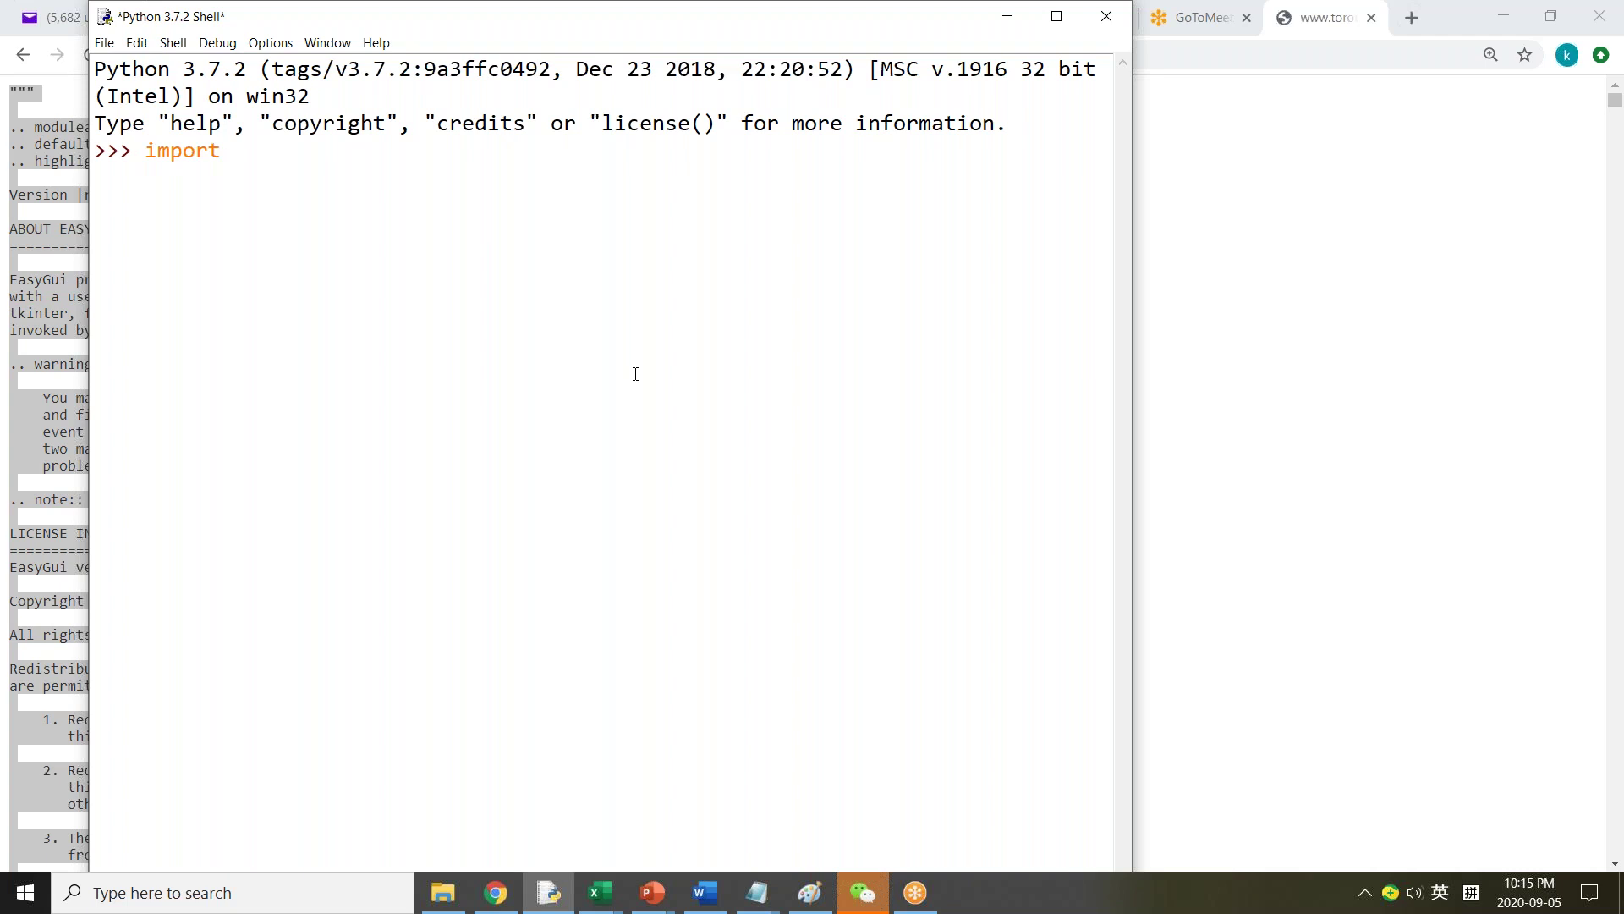
type(" easygui")
Run import easygui, then easygui.msgbox('hello'), in the shell
key("Return")
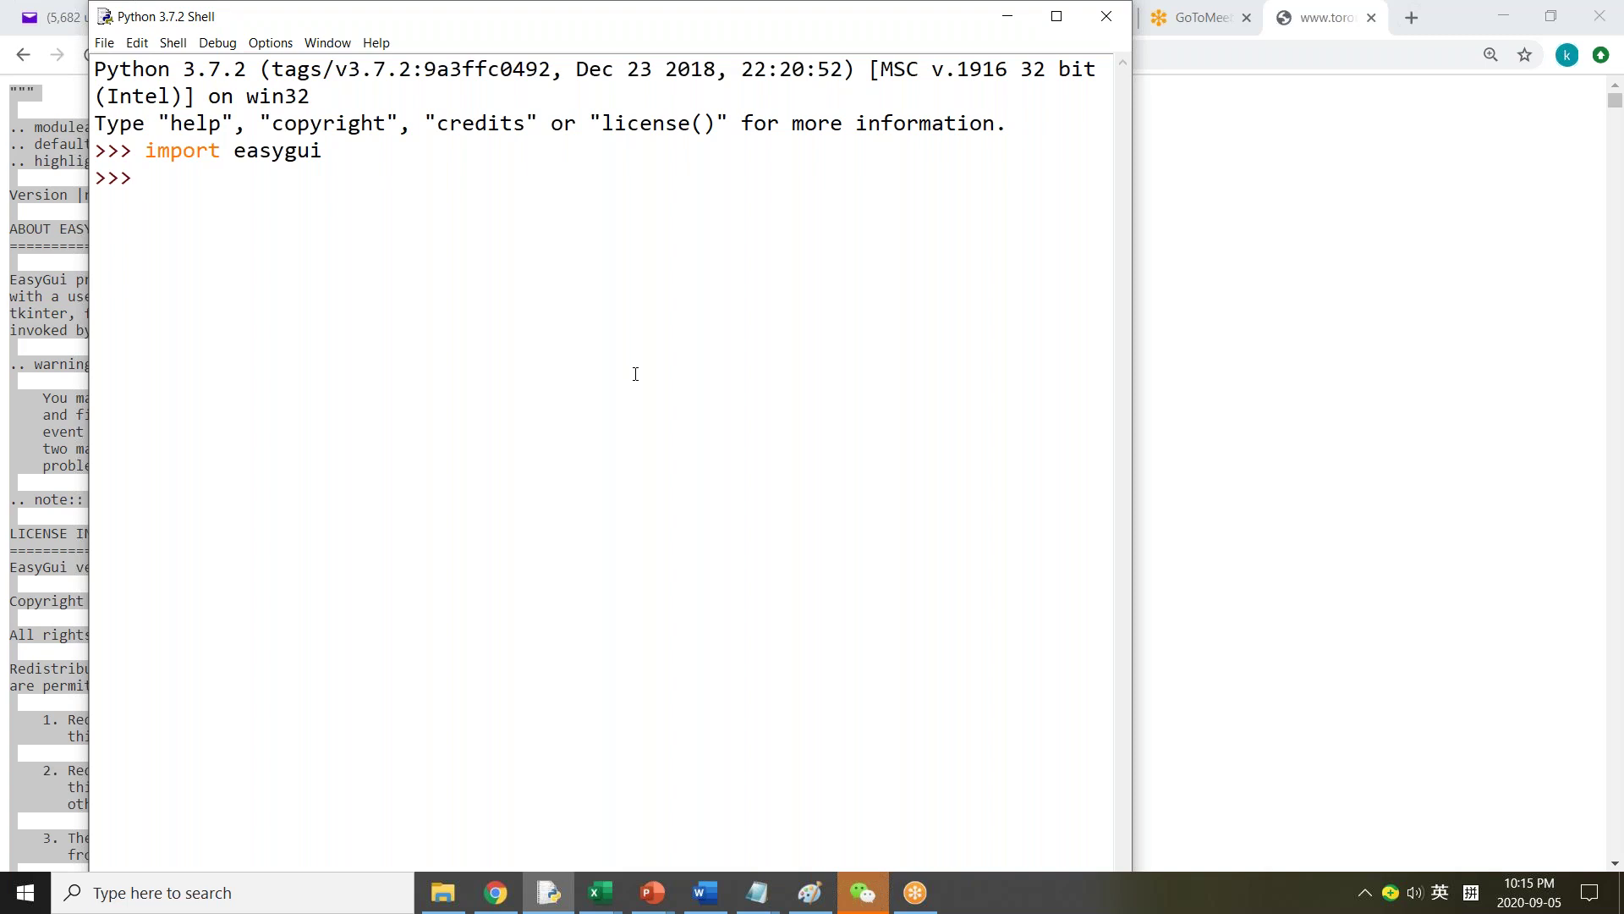
type("ea")
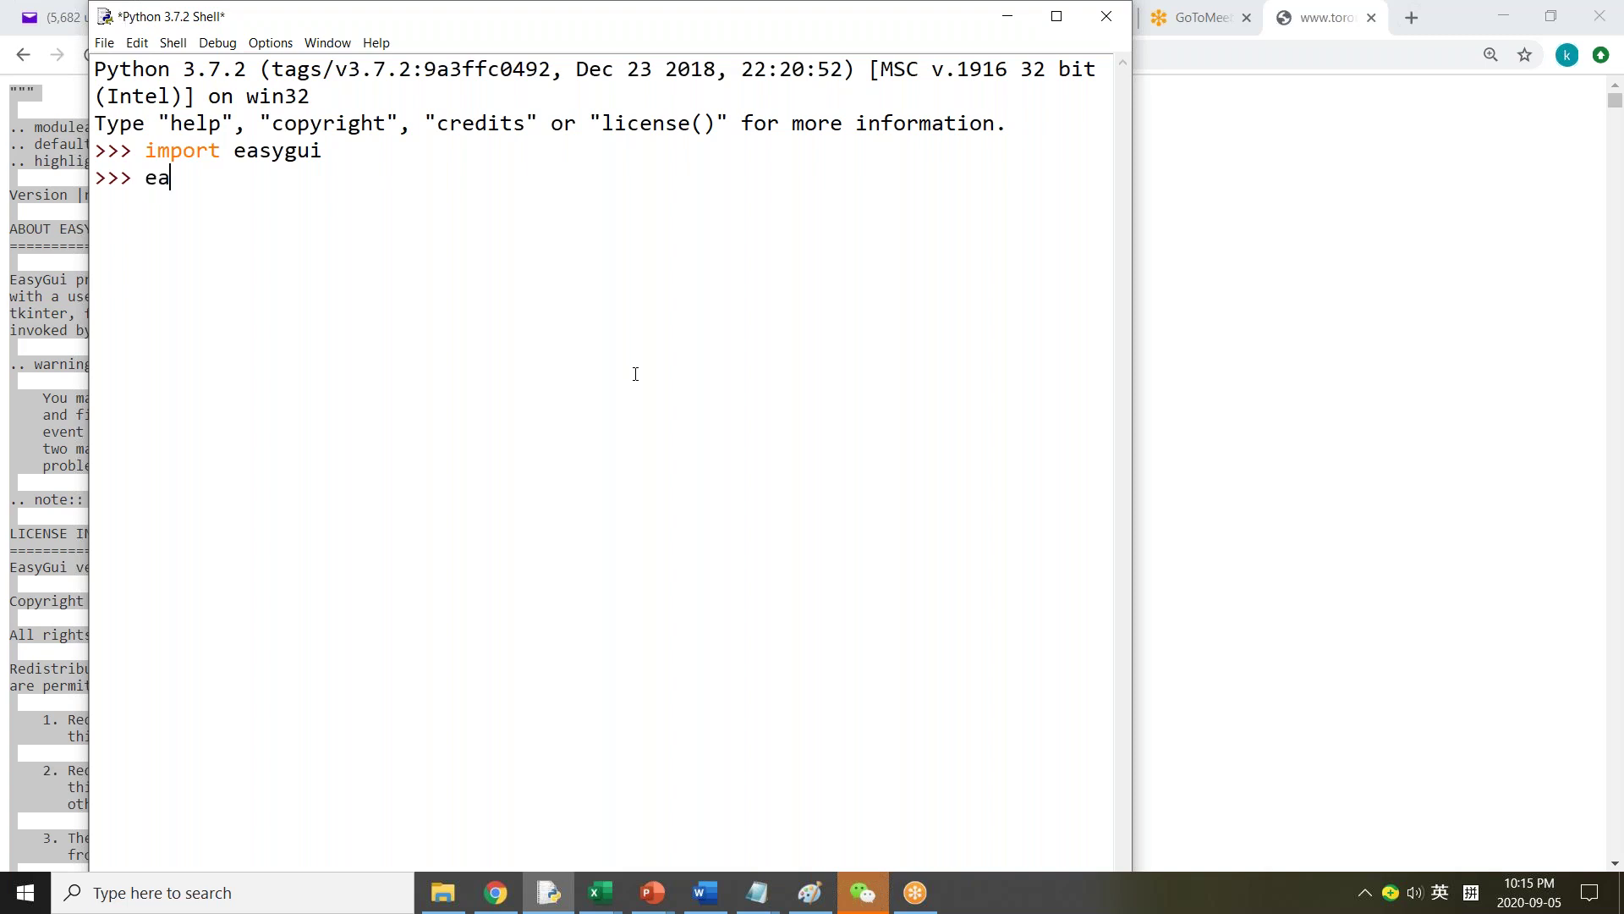
type("syg")
type("ui.msgb")
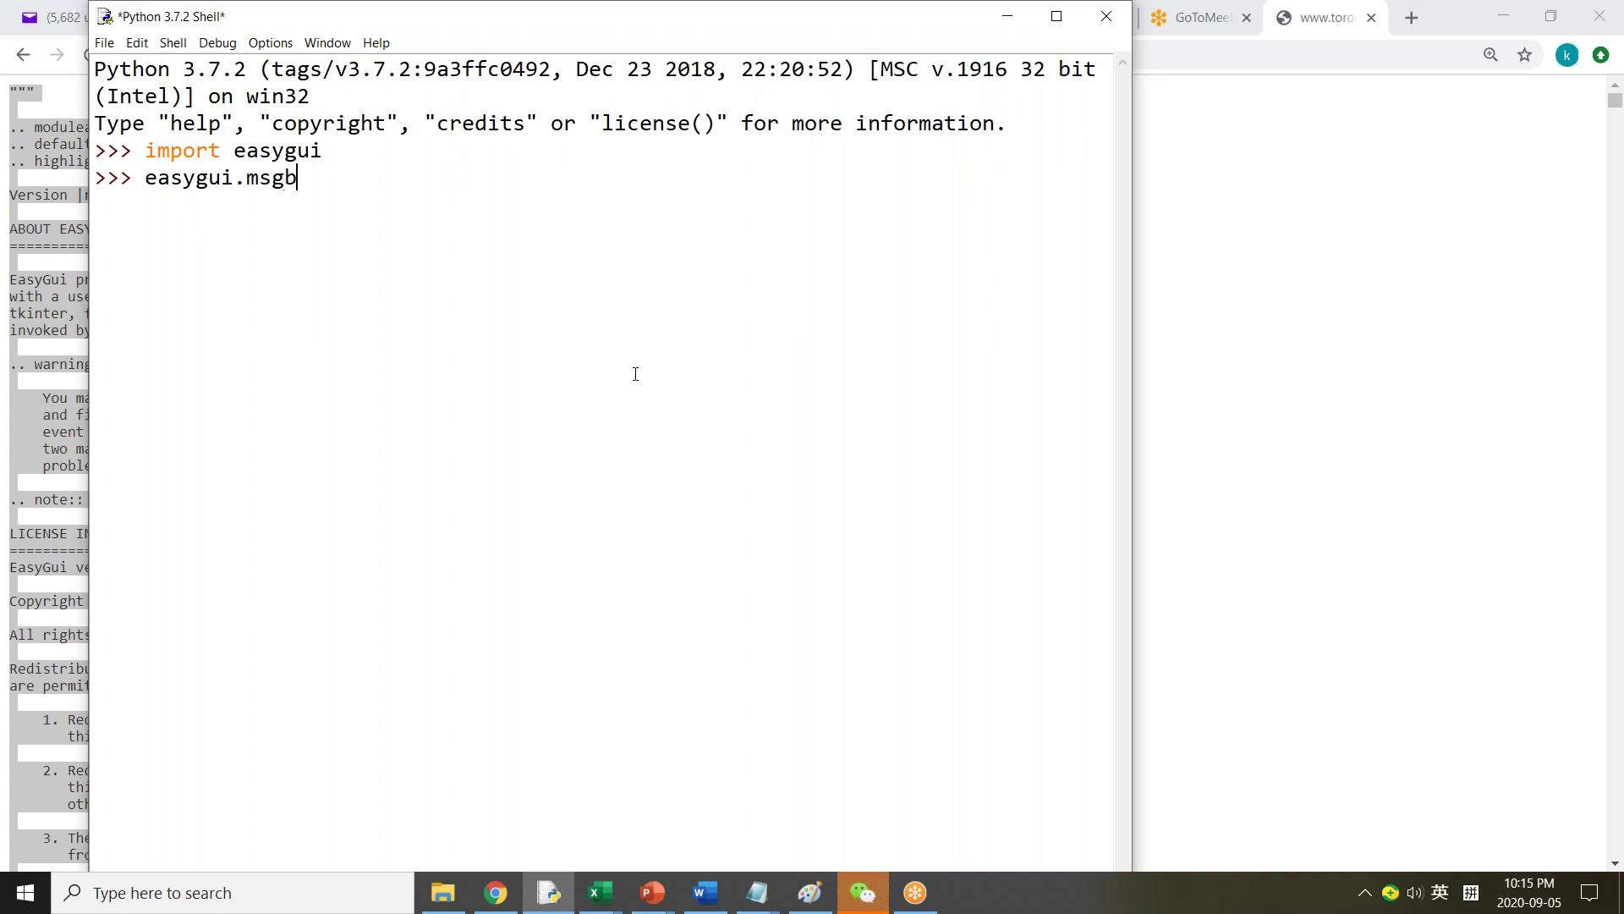
type("ox('hel")
type("lo')")
key("Return")
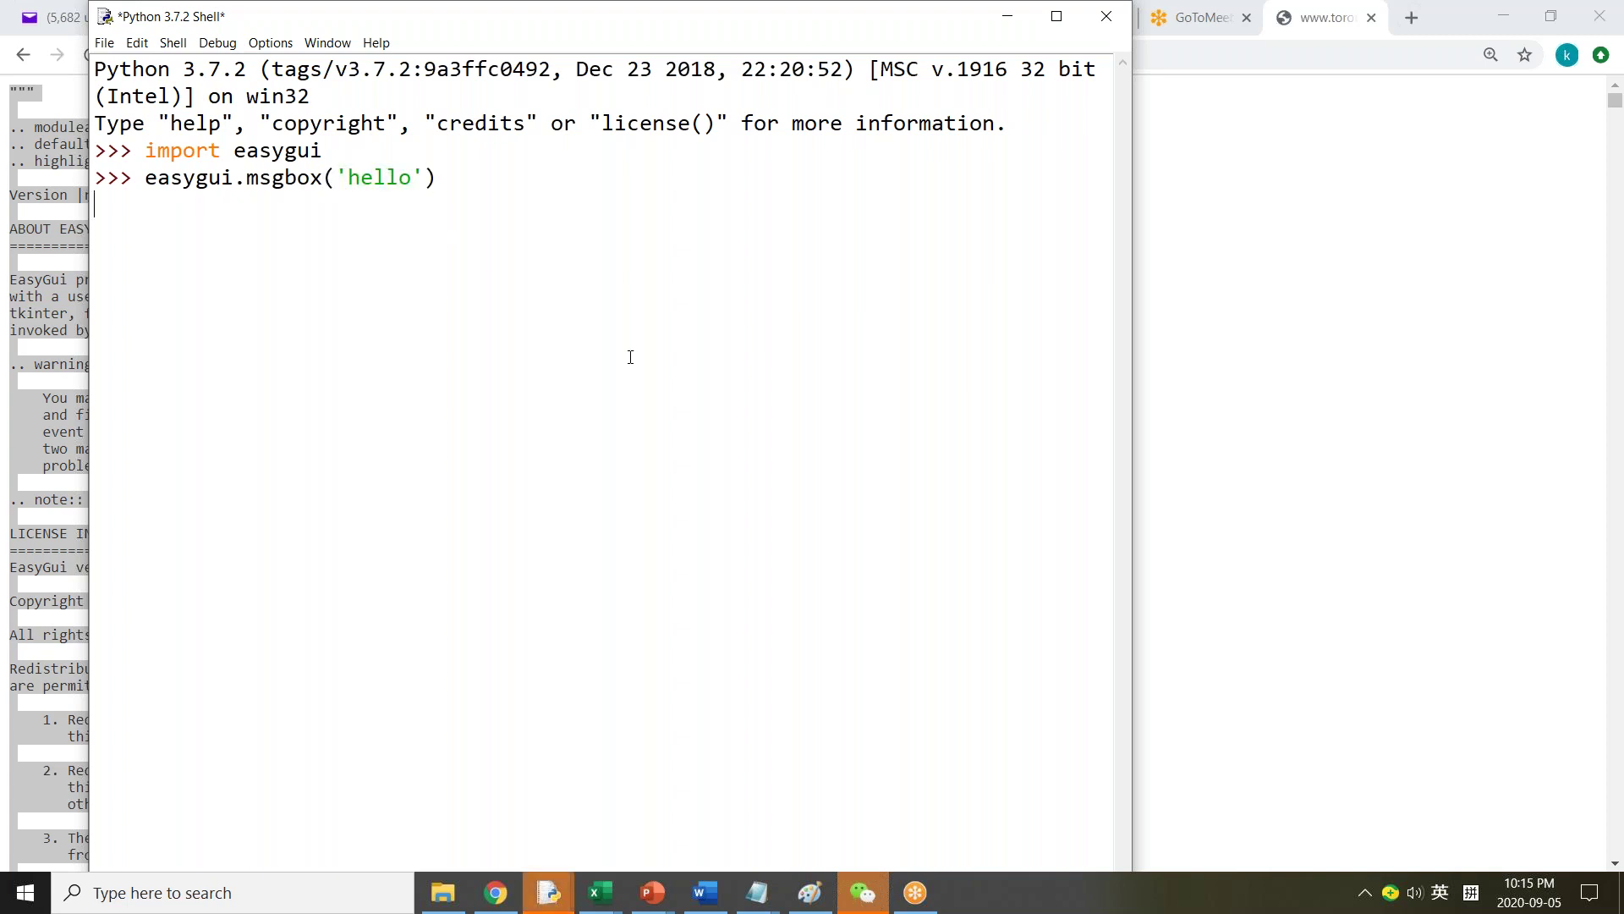
Bring the hello message box up from the taskbar, move it into view, and dismiss it with OK
left_click(550, 894)
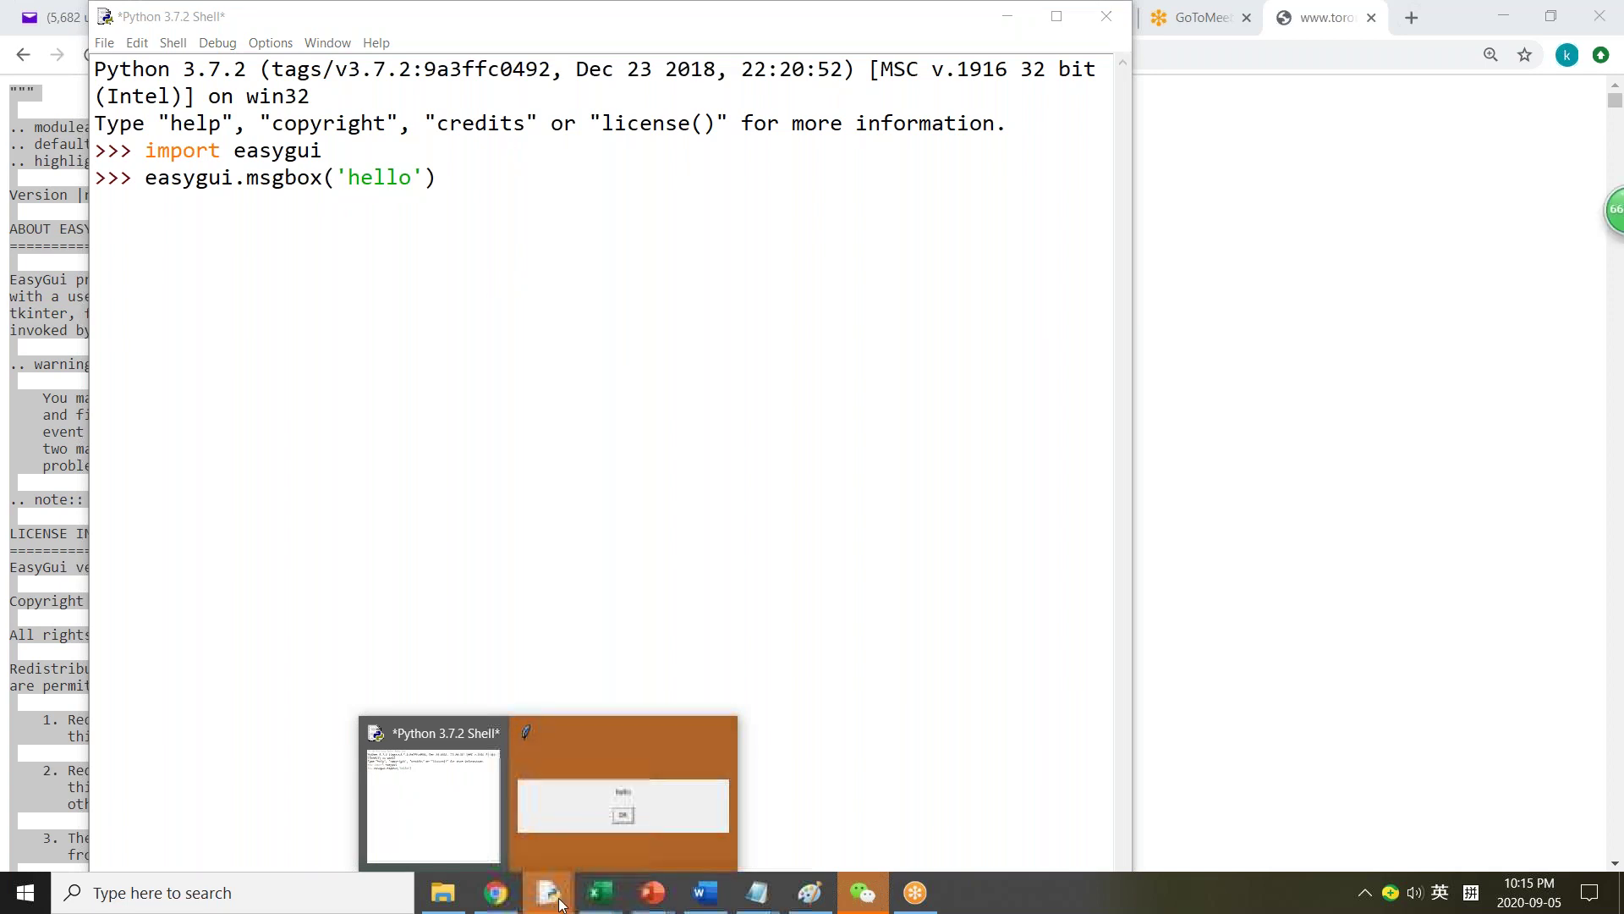
mouse_move(621, 790)
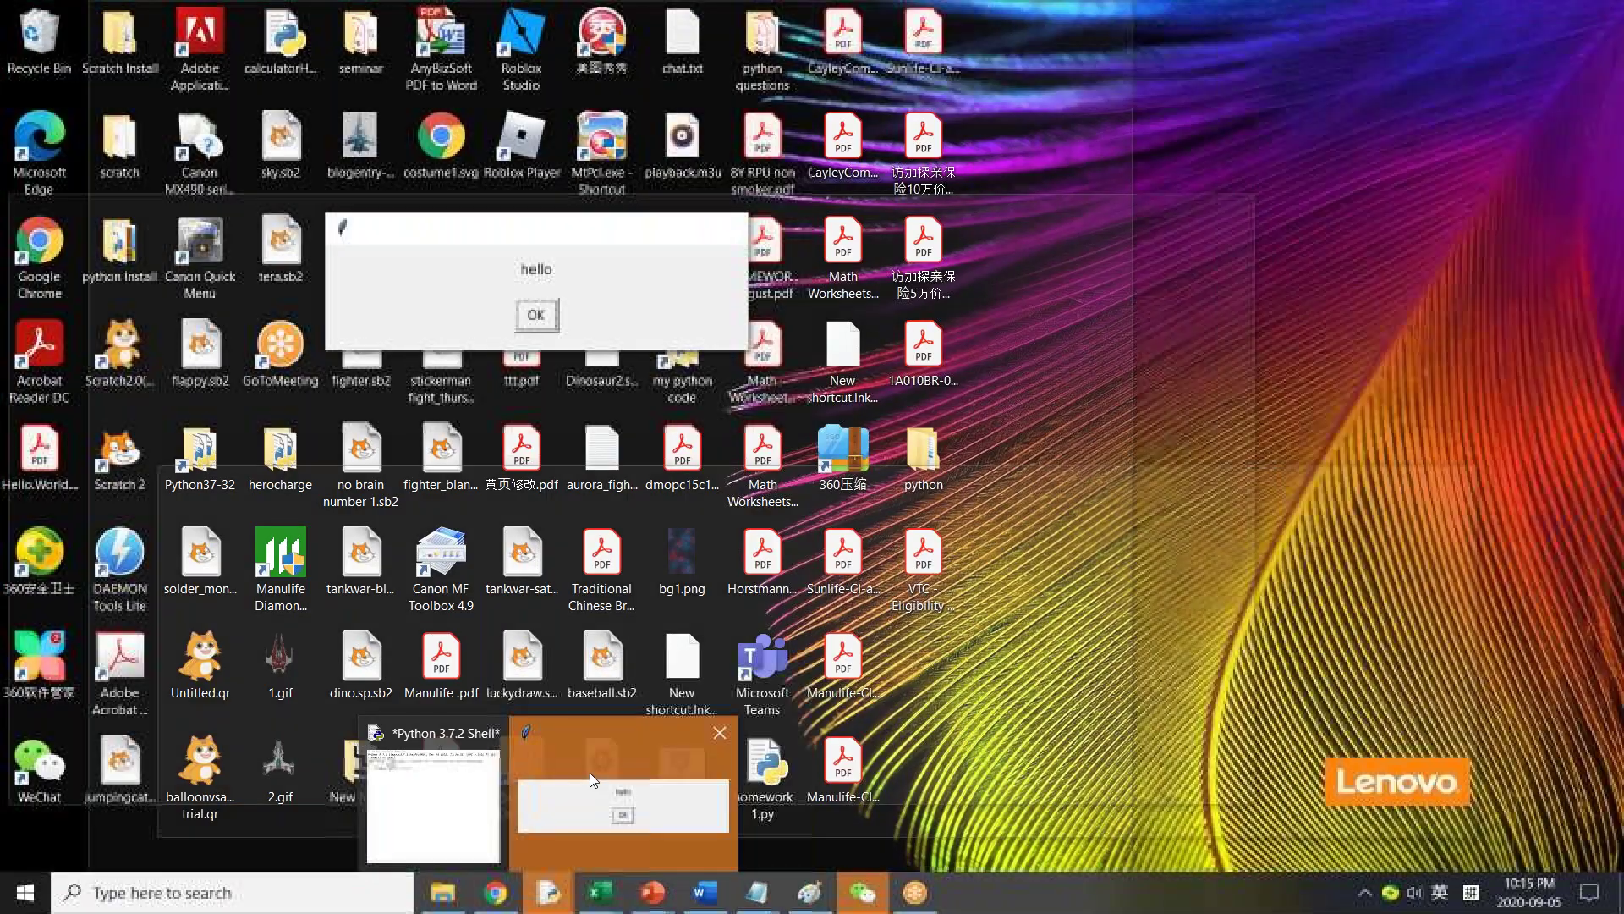
left_click(591, 773)
left_click_drag(518, 230, 375, 265)
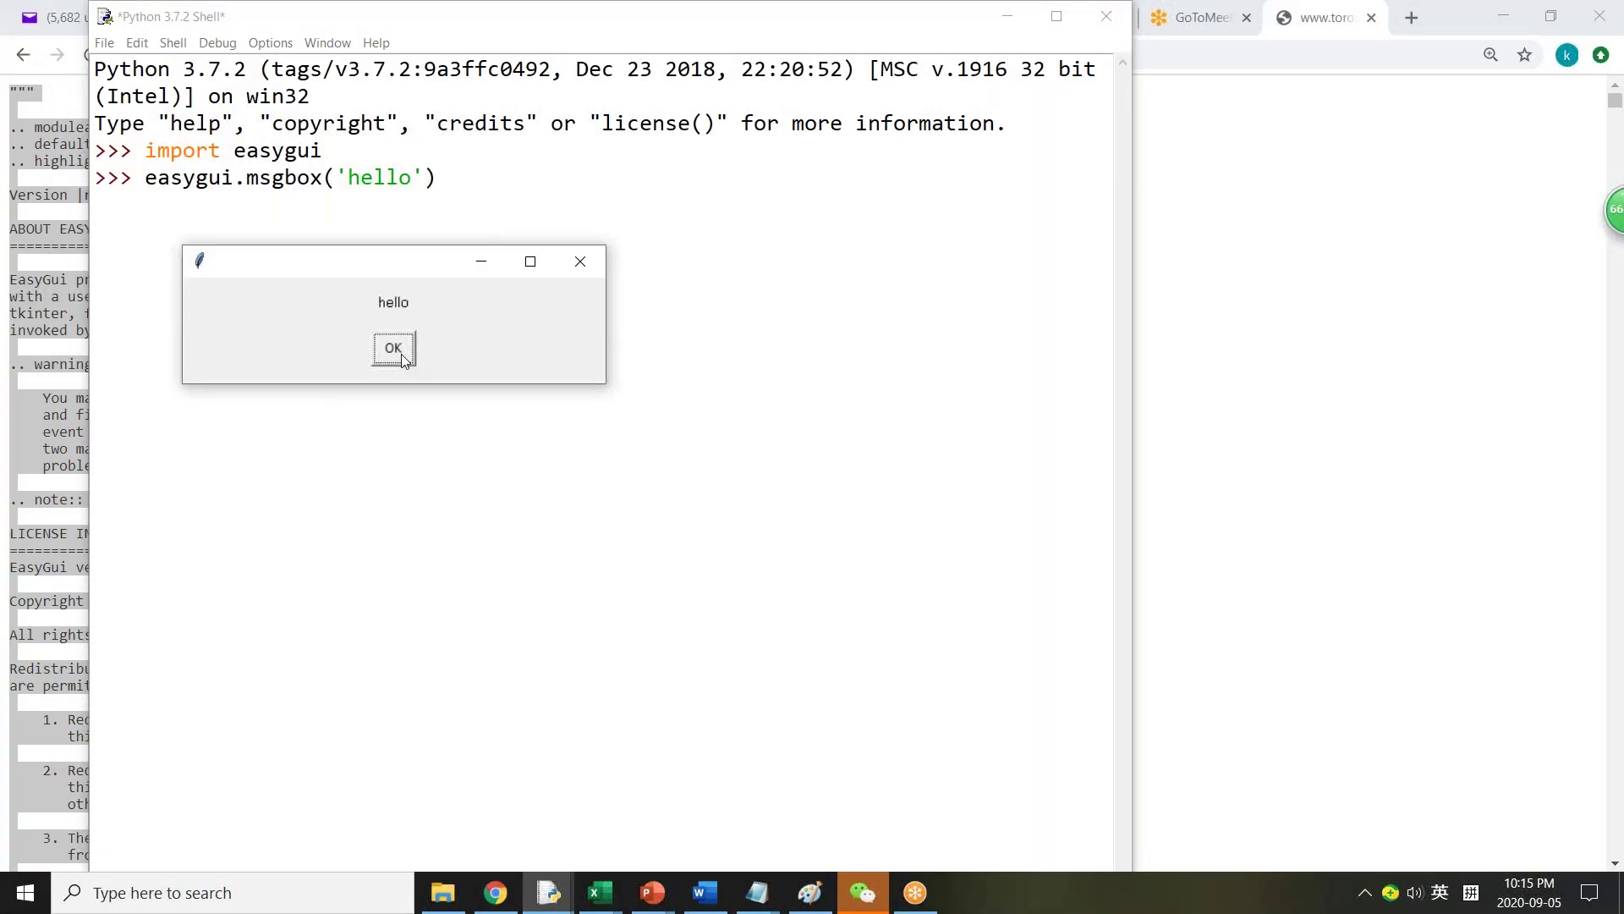
left_click(401, 354)
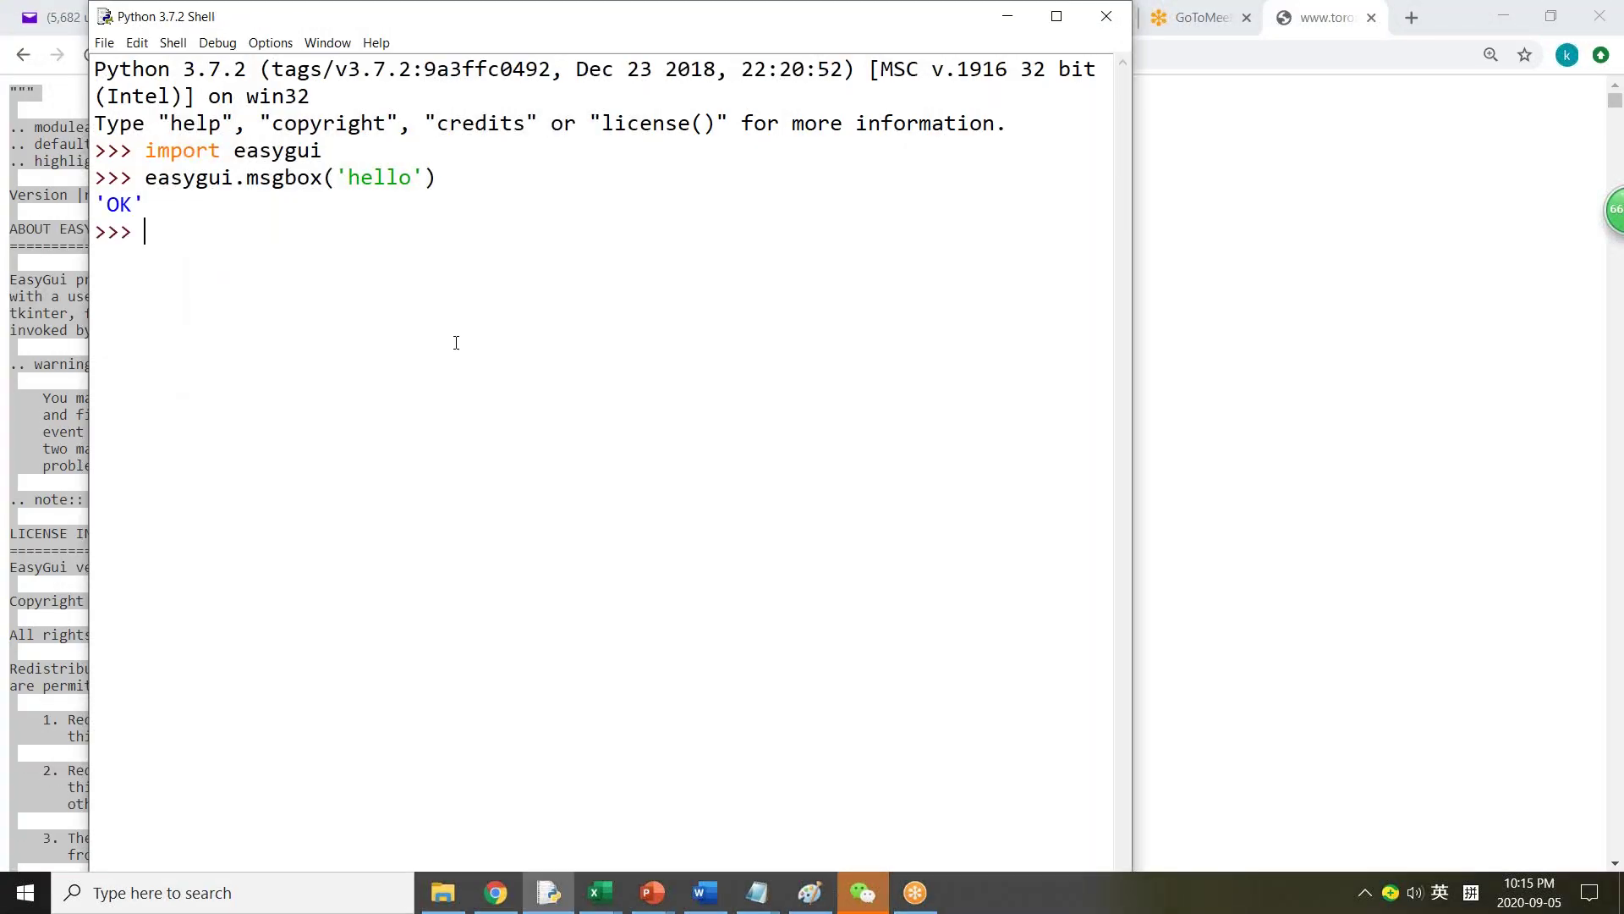